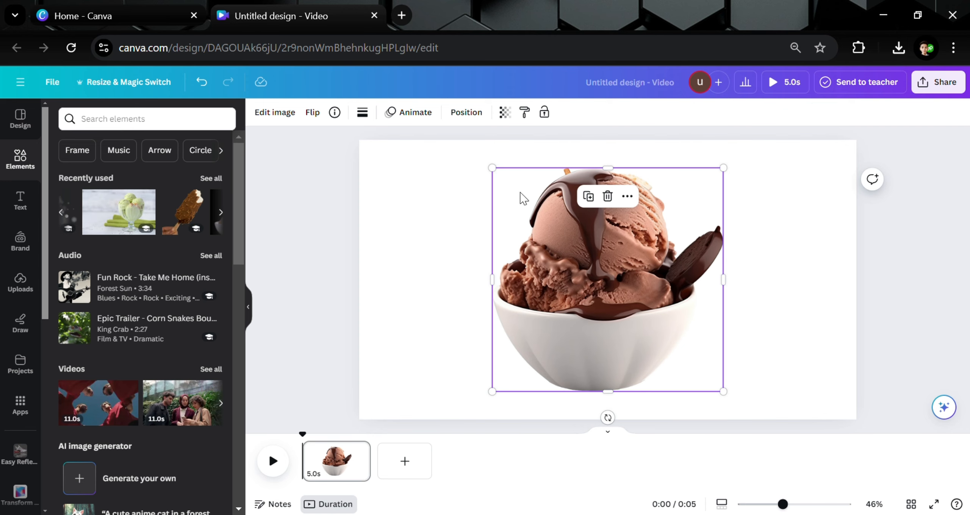
# Shrink the chocolate ice cream bowl to about 445 by 431 and place it tipped over, below and right of the strawberry sundae.
pyautogui.moveTo(519, 197); pyautogui.dragTo(541, 188)
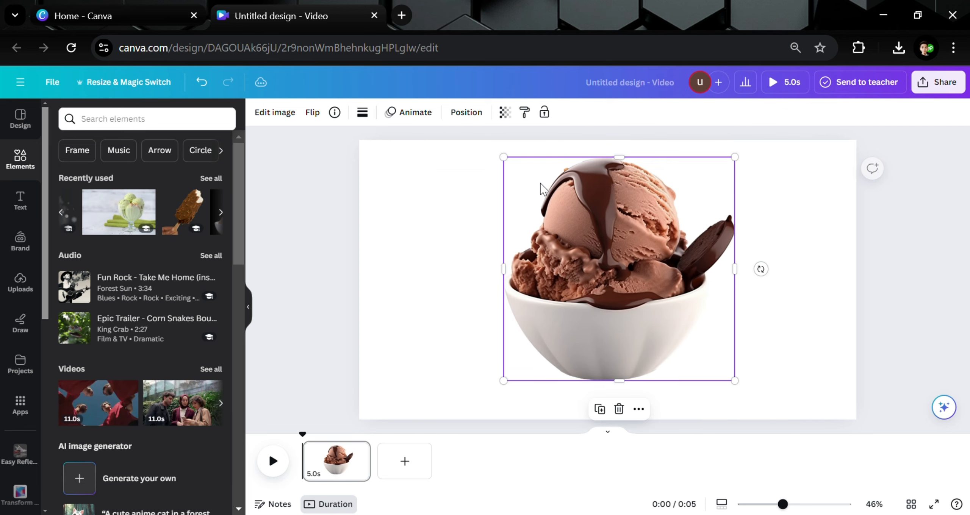
pyautogui.moveTo(504, 157); pyautogui.dragTo(612, 292)
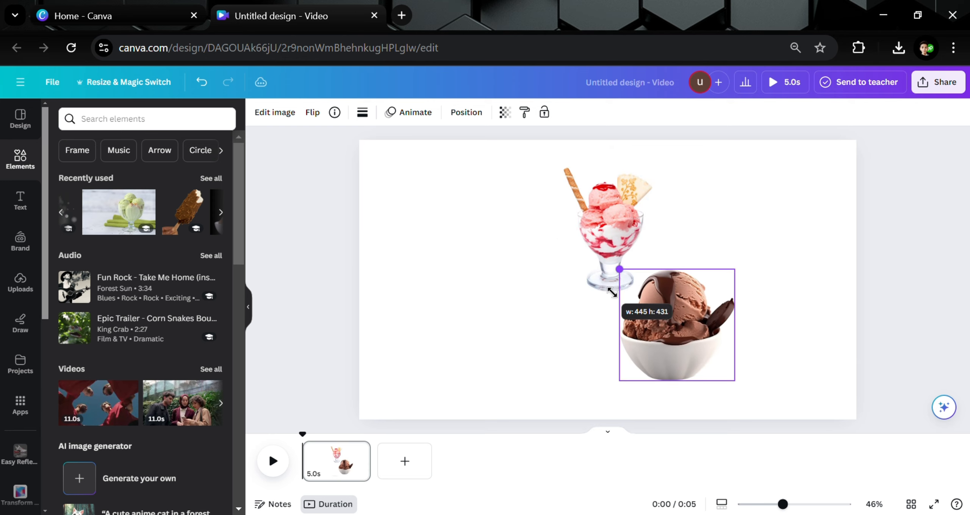
pyautogui.moveTo(678, 406); pyautogui.dragTo(543, 250)
pyautogui.moveTo(711, 293); pyautogui.dragTo(725, 302)
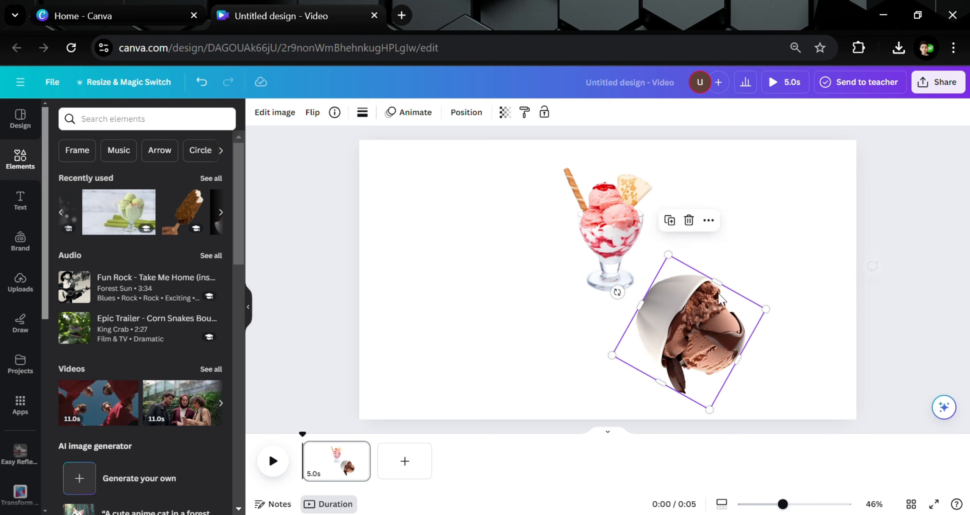
# Add the green ice cream photo to the design and remove its background.
pyautogui.click(125, 214)
pyautogui.moveTo(436, 287); pyautogui.dragTo(563, 288)
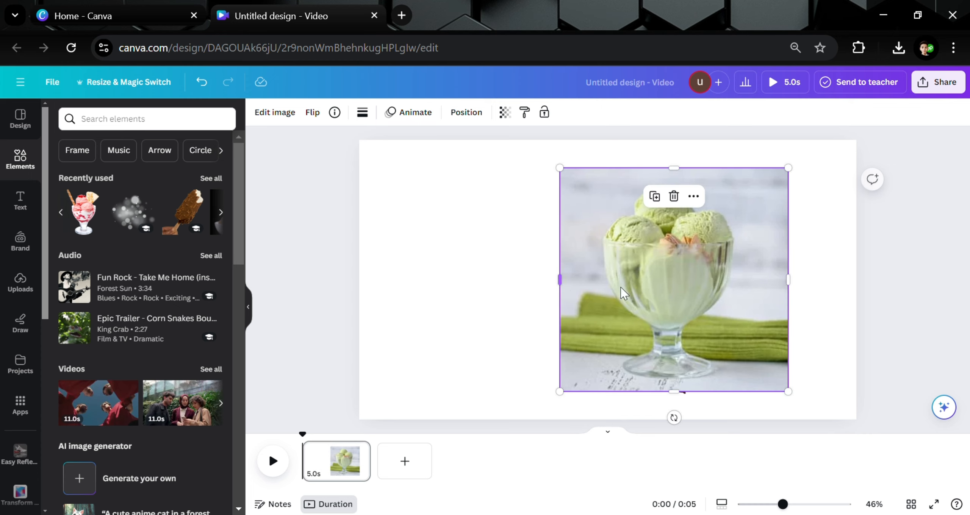
pyautogui.click(285, 112)
pyautogui.click(64, 197)
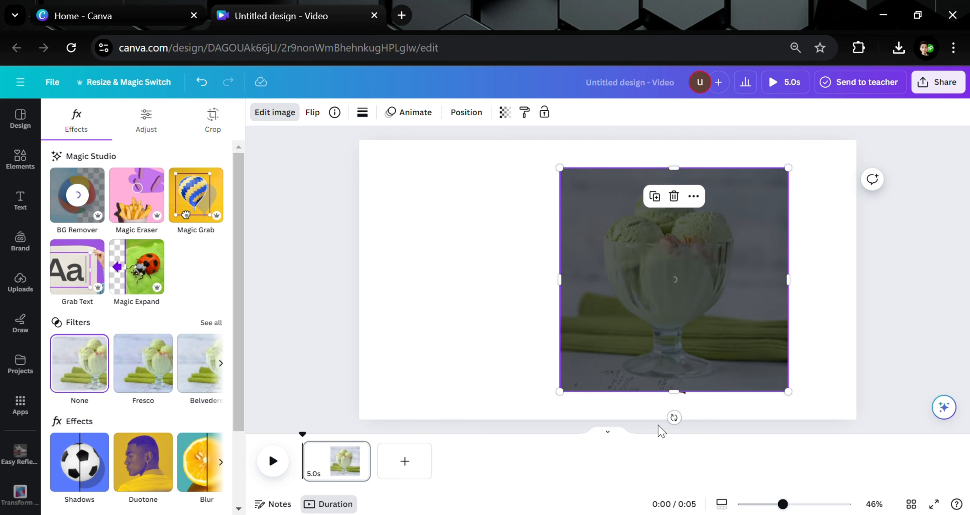
# Scale down the green ice cream cup and place it tipped over, below and left of the strawberry sundae.
pyautogui.moveTo(674, 418); pyautogui.dragTo(602, 279)
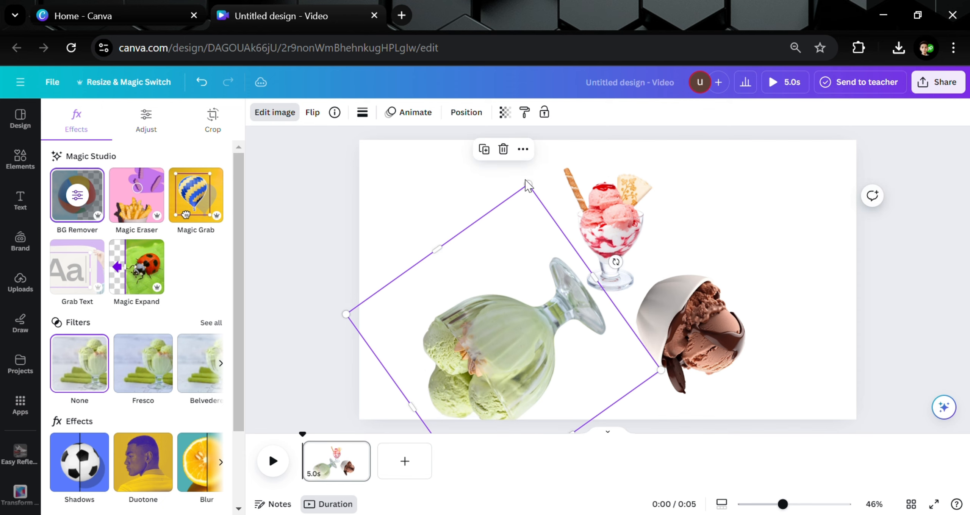
pyautogui.moveTo(528, 186); pyautogui.dragTo(489, 288)
pyautogui.moveTo(508, 338); pyautogui.dragTo(538, 292)
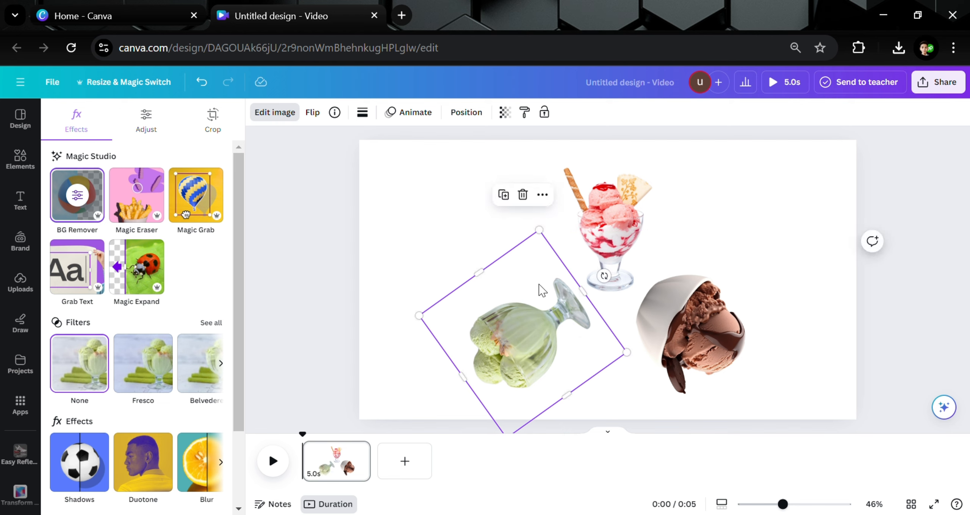
pyautogui.click(927, 198)
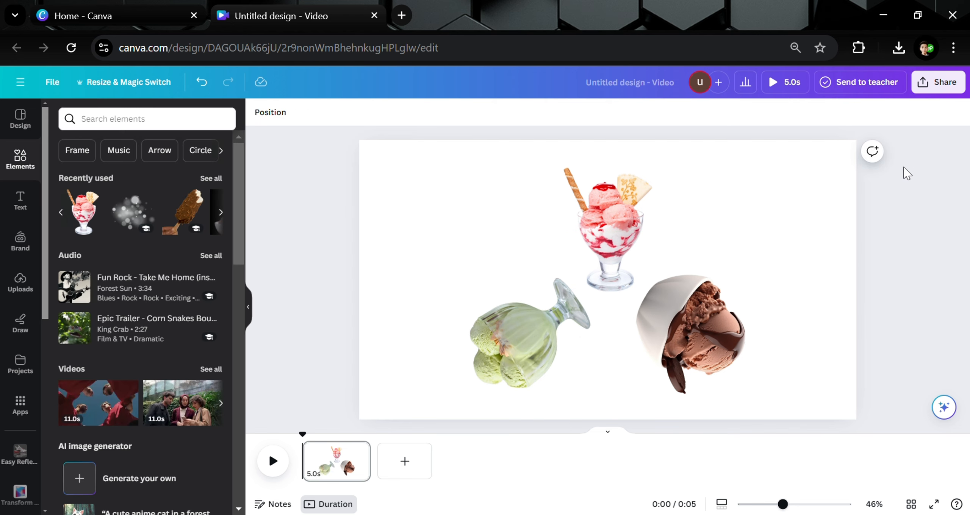
pyautogui.moveTo(547, 308); pyautogui.dragTo(549, 316)
# Download the three-ice-cream arrangement as a PNG at 1,920 × 1,080 px with a transparent background.
pyautogui.click(936, 83)
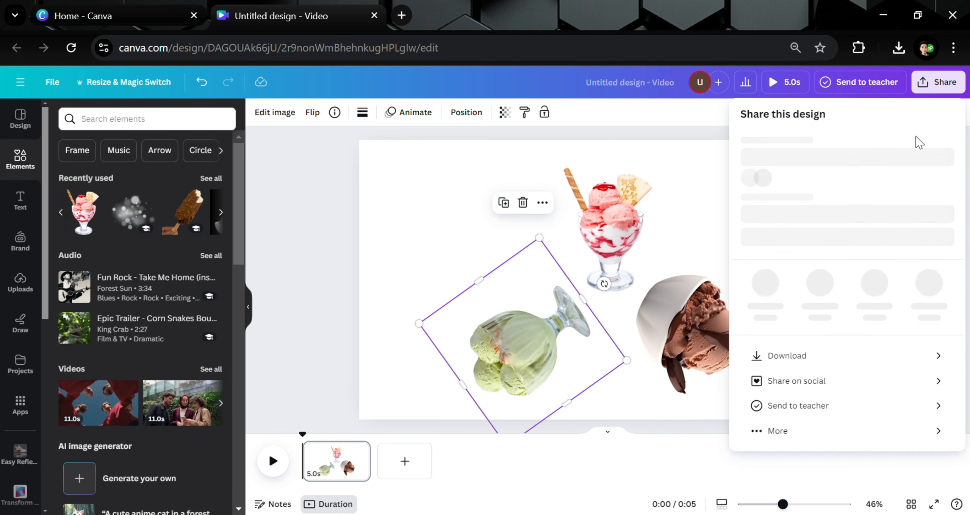
pyautogui.click(782, 382)
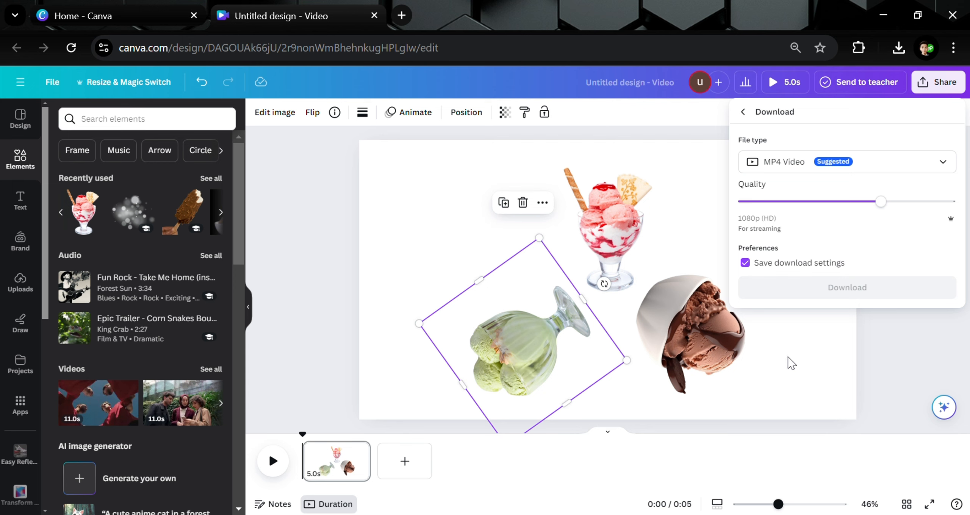
pyautogui.click(823, 165)
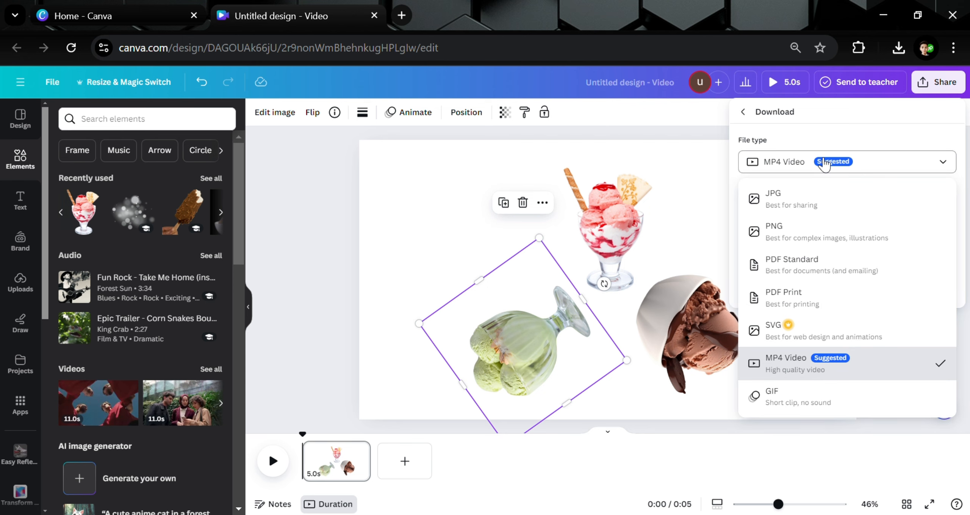
pyautogui.click(800, 237)
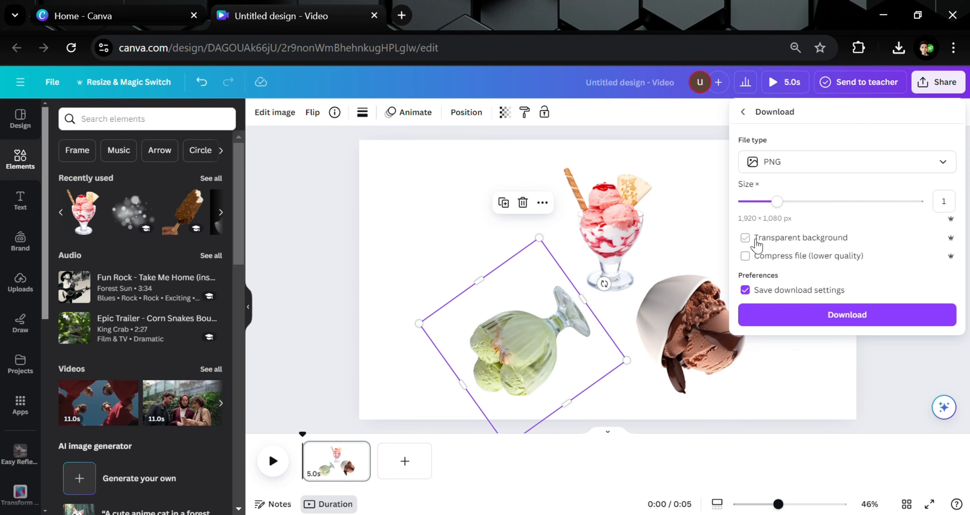
pyautogui.click(849, 315)
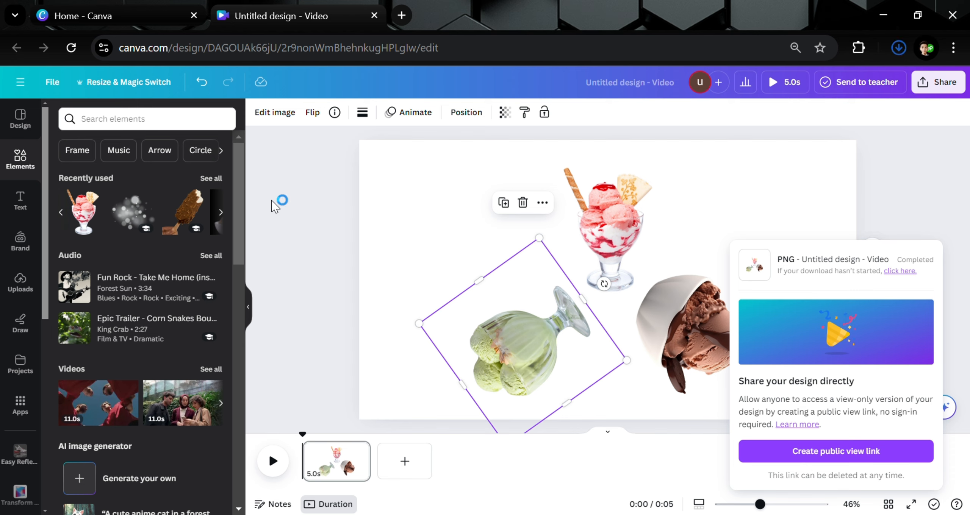
pyautogui.click(12, 291)
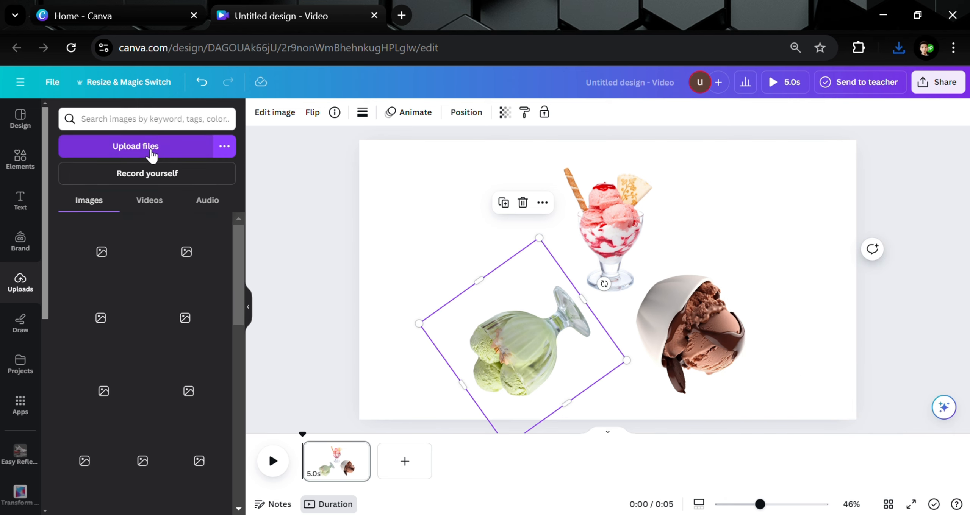
pyautogui.click(147, 152)
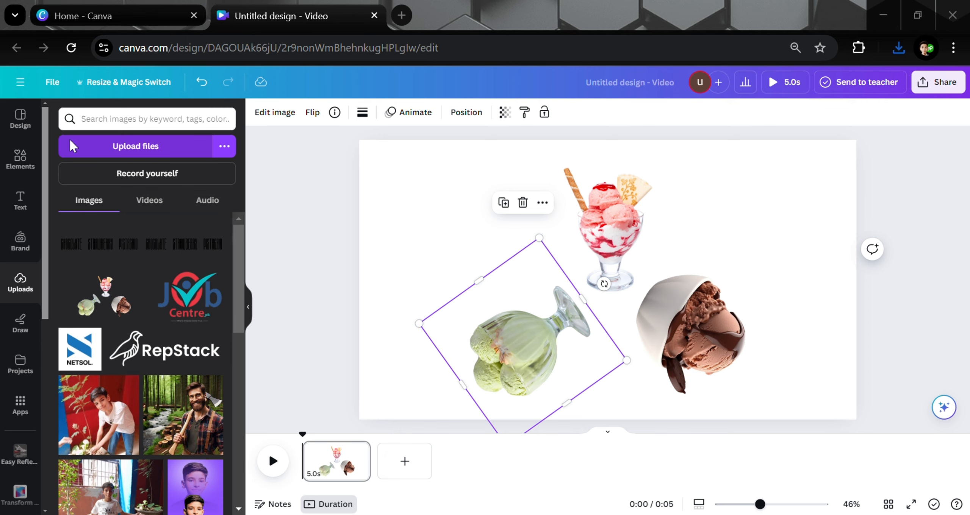
pyautogui.click(846, 6)
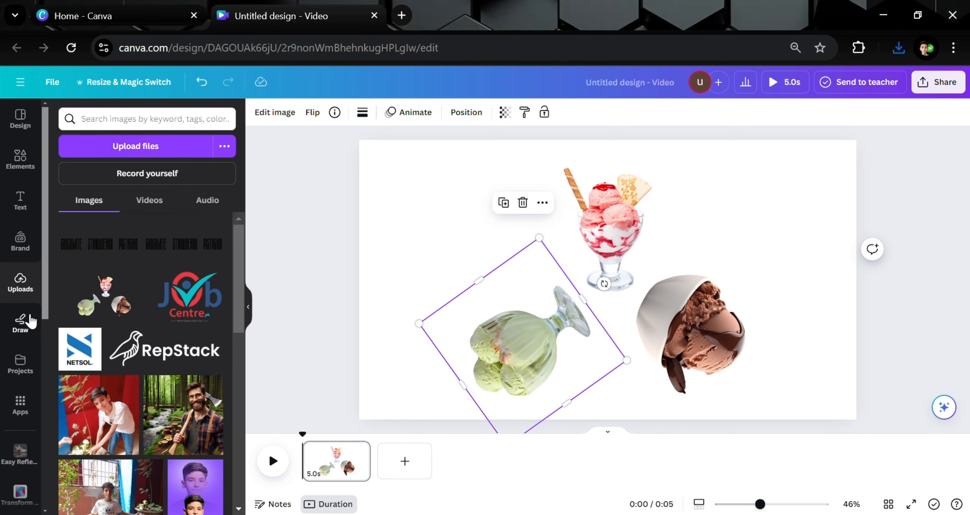
# Delete all three ice cream images from the page.
pyautogui.click(398, 192)
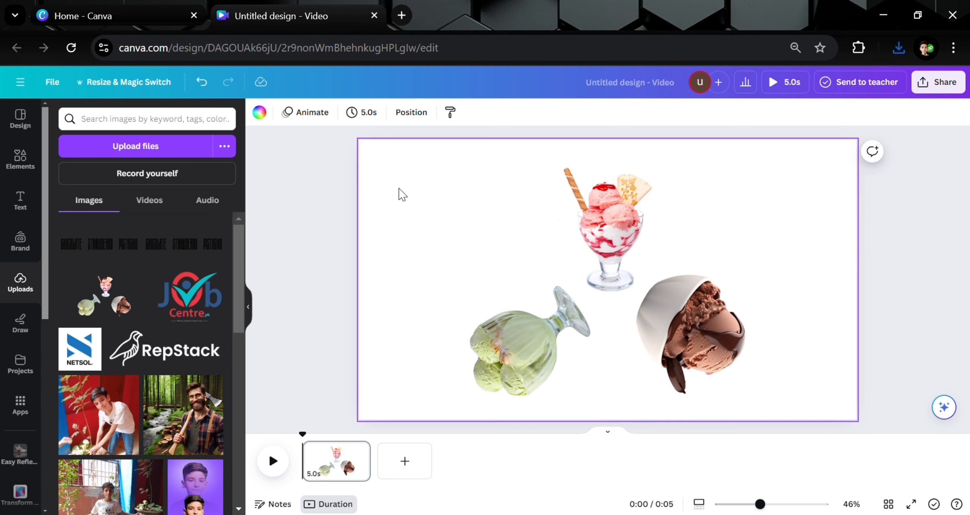
pyautogui.moveTo(396, 159); pyautogui.dragTo(754, 393)
pyautogui.press('Delete')
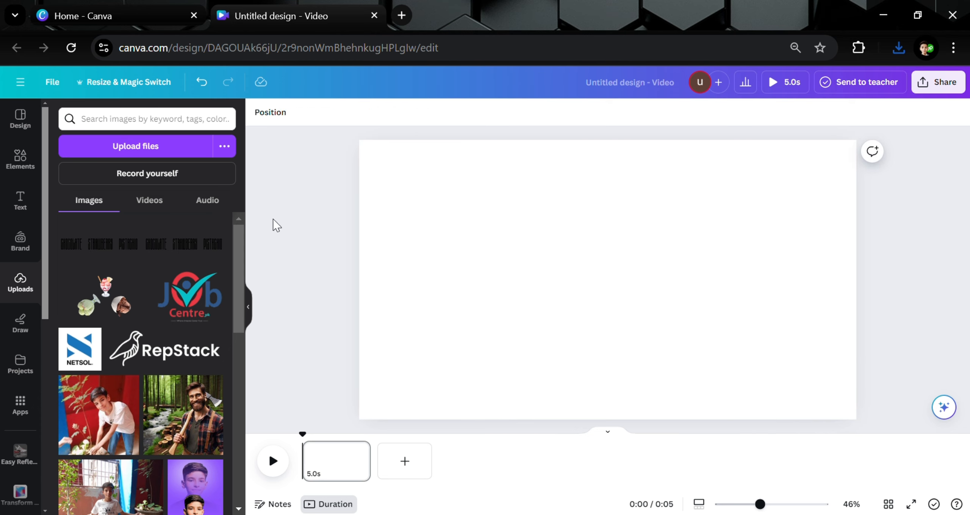
# Add a title text to the blank page reading CHOCOLATE.
pyautogui.click(7, 191)
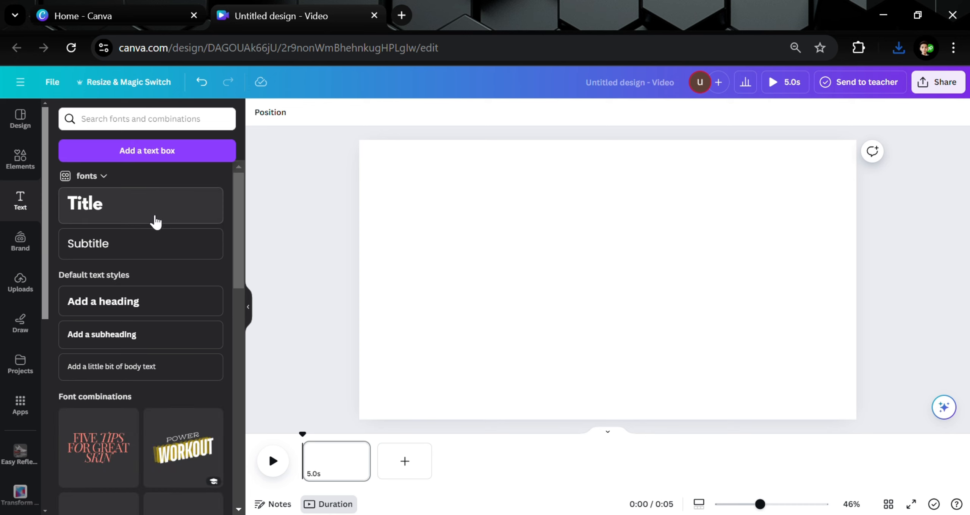
pyautogui.click(156, 212)
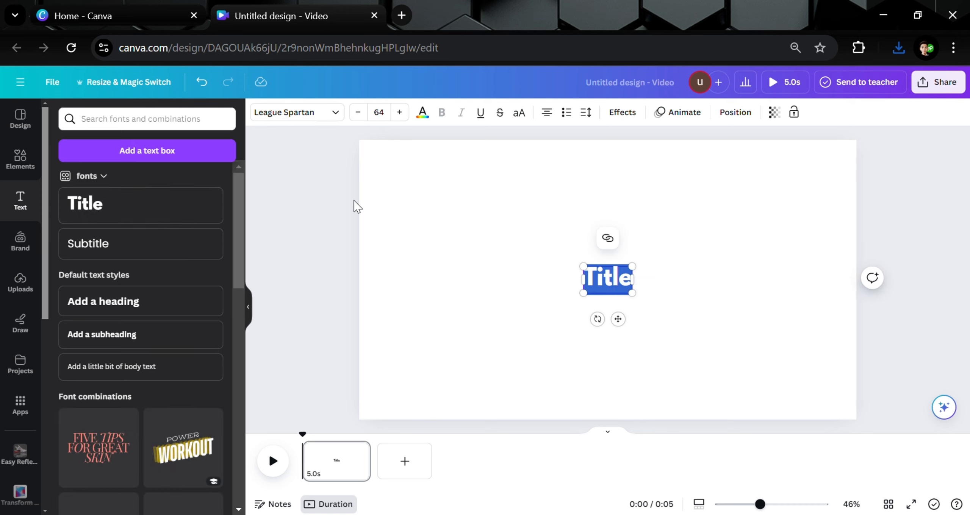
pyautogui.write('S')
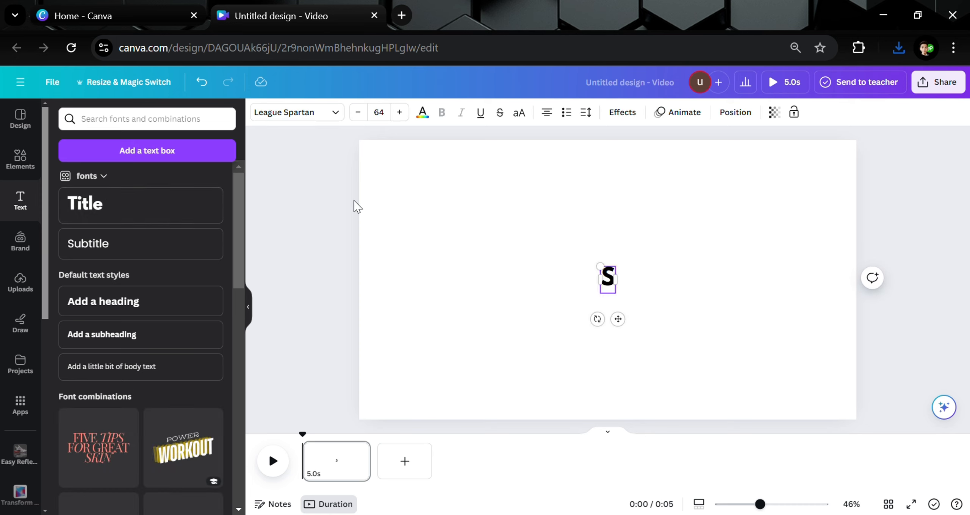
pyautogui.press('BackSpace')
pyautogui.write('CH')
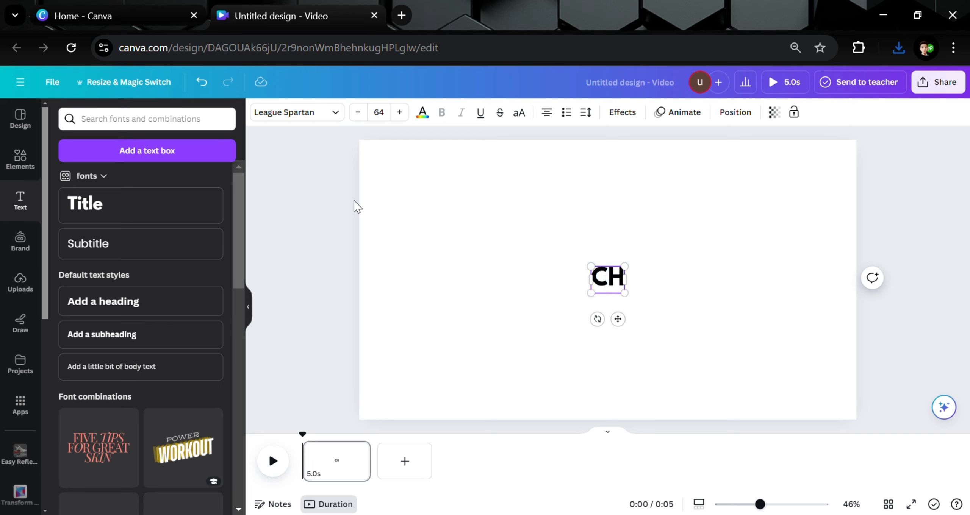
pyautogui.write('OCO')
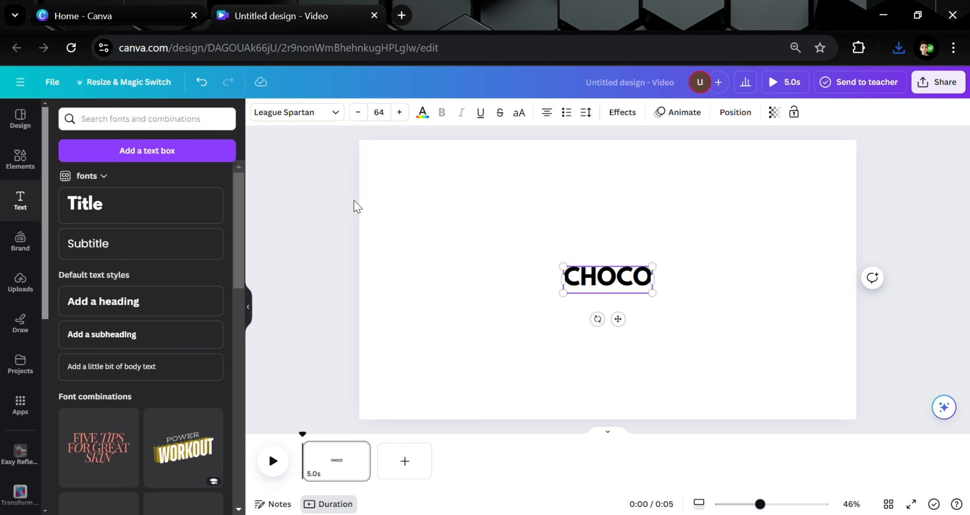
pyautogui.write('LATE')
pyautogui.click(409, 231)
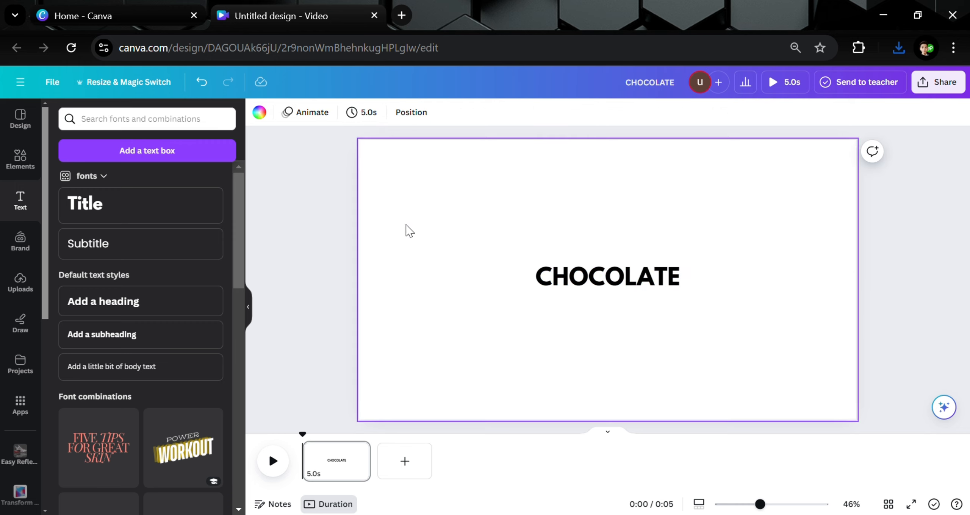
# Change the CHOCOLATE title's font to Fatimi.
pyautogui.click(554, 266)
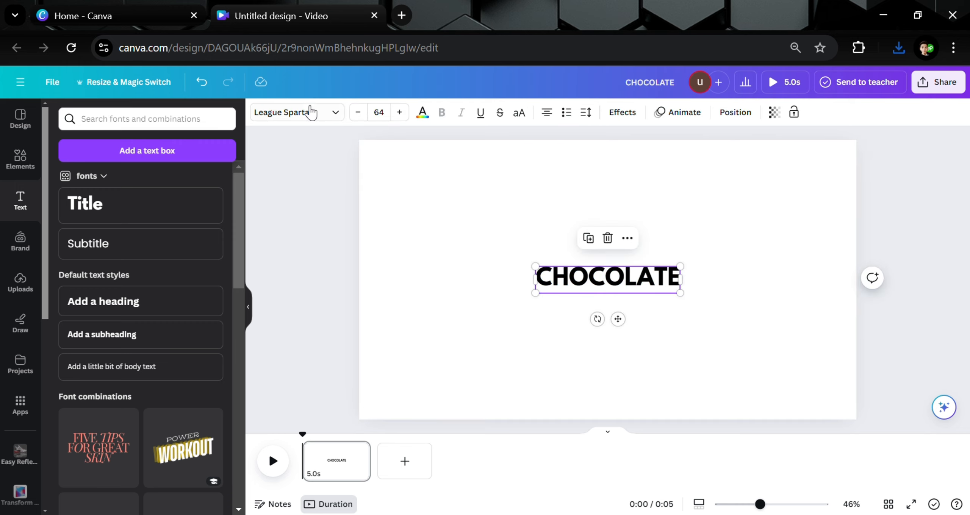
pyautogui.click(311, 112)
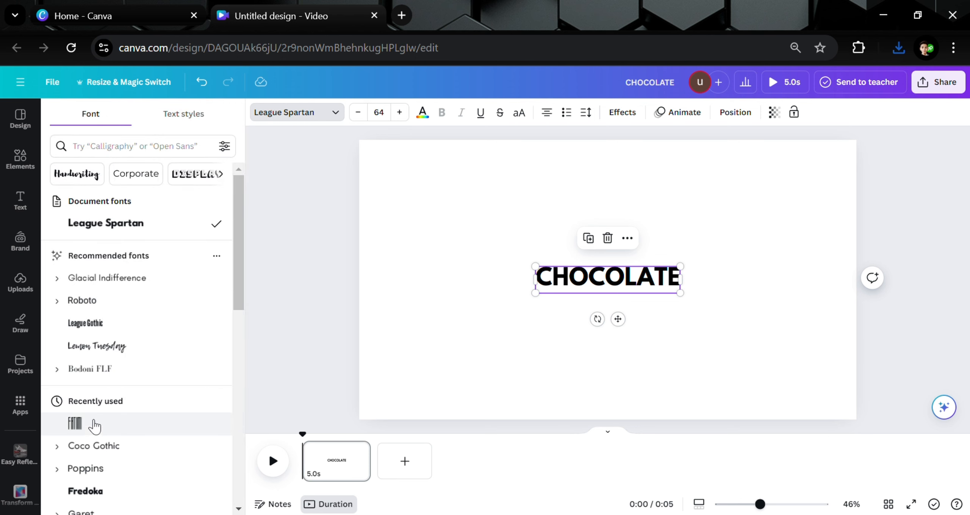
pyautogui.click(127, 156)
pyautogui.write('F')
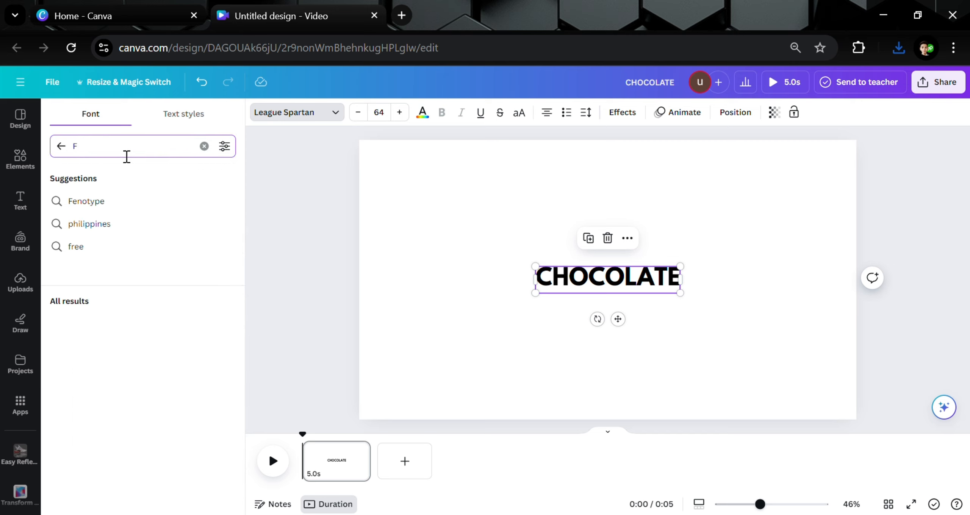
pyautogui.write('atimi')
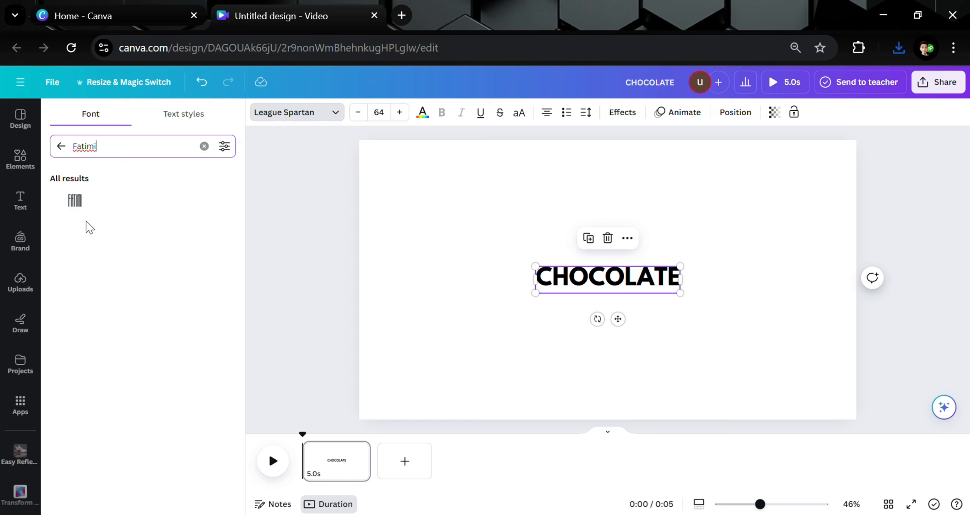
pyautogui.click(91, 206)
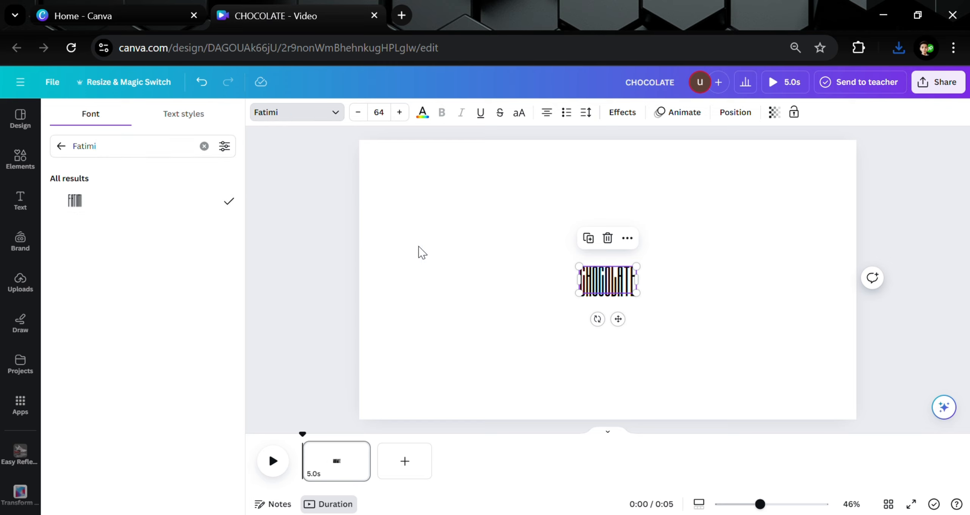
# Move the CHOCOLATE title to the left part of the page and enlarge it to font size 145.
pyautogui.moveTo(590, 276); pyautogui.dragTo(401, 285)
pyautogui.moveTo(450, 302)
pyautogui.mouseDown()
pyautogui.moveTo(515, 352)
pyautogui.moveTo(519, 327)
pyautogui.moveTo(458, 310)
pyautogui.mouseUp()
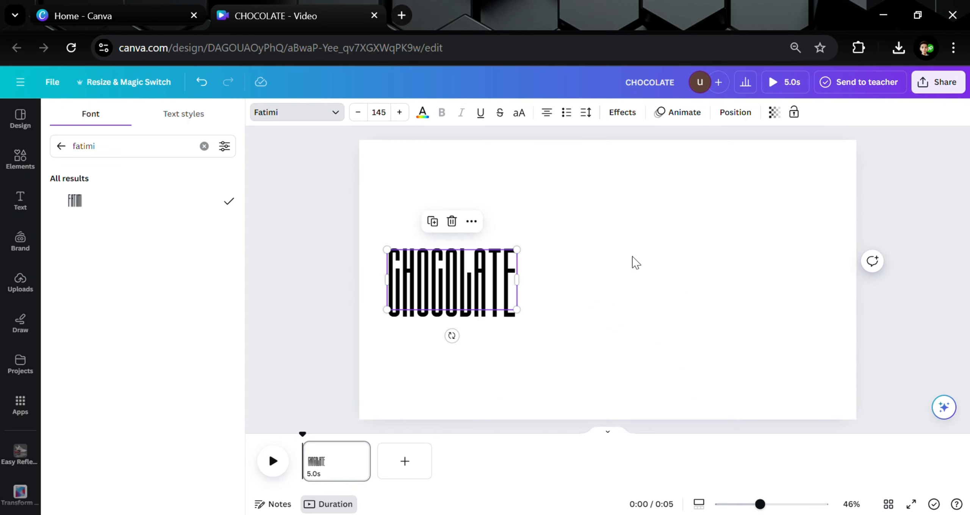
pyautogui.click(296, 210)
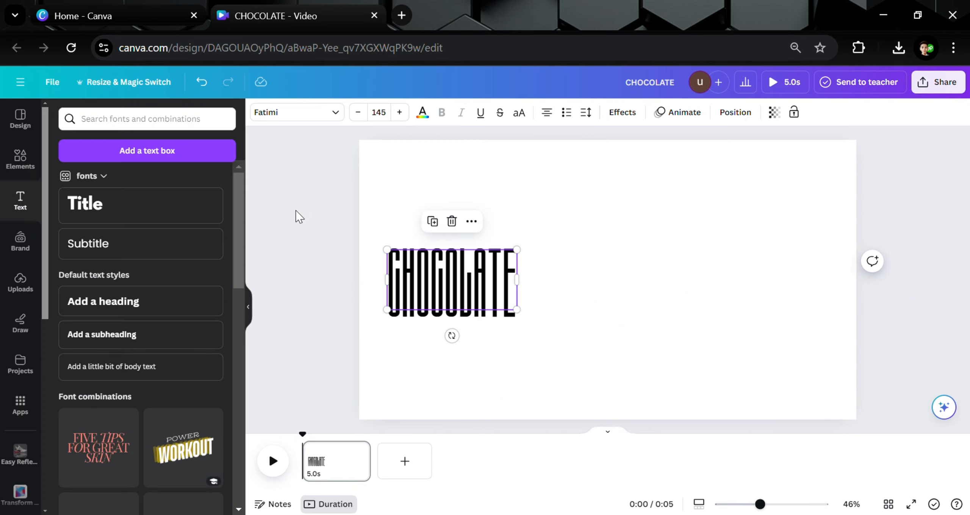
# Duplicate the CHOCOLATE title, place the copy beside the original in line with it, and change its text to STRAWBERRY.
pyautogui.click(433, 222)
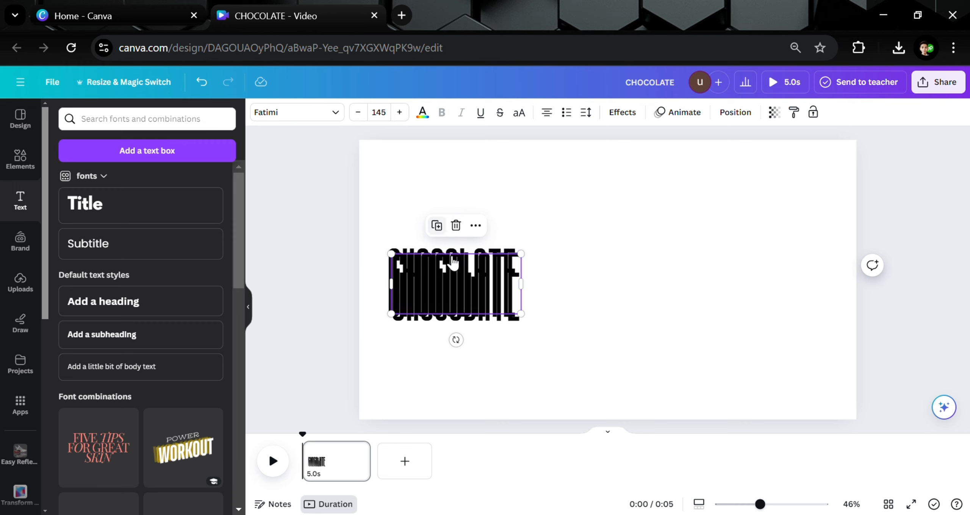
pyautogui.moveTo(452, 288); pyautogui.dragTo(607, 290)
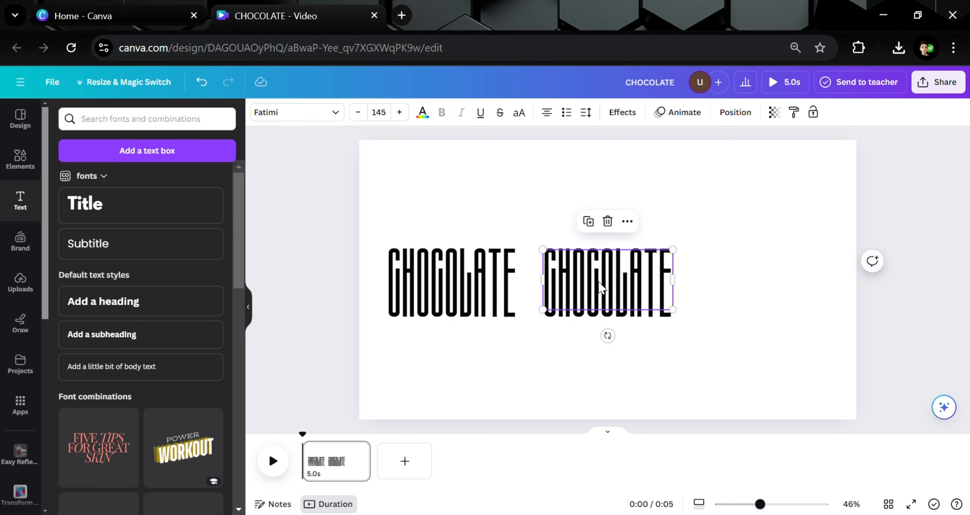
pyautogui.doubleClick(607, 290)
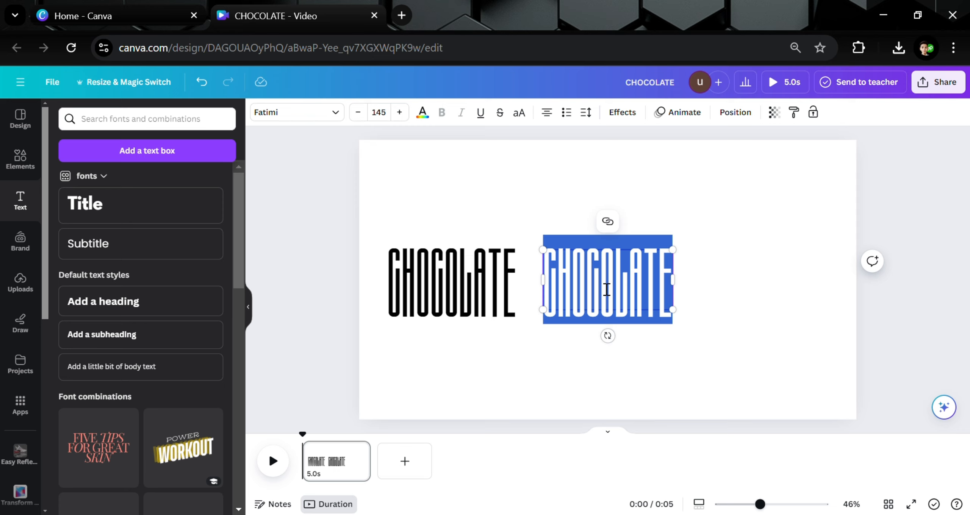
pyautogui.click(36, 152)
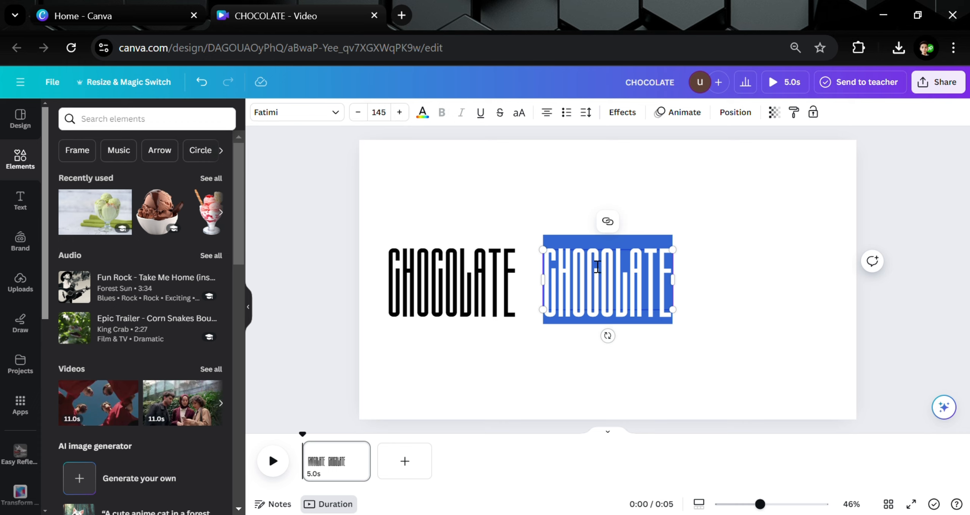
pyautogui.write('ST')
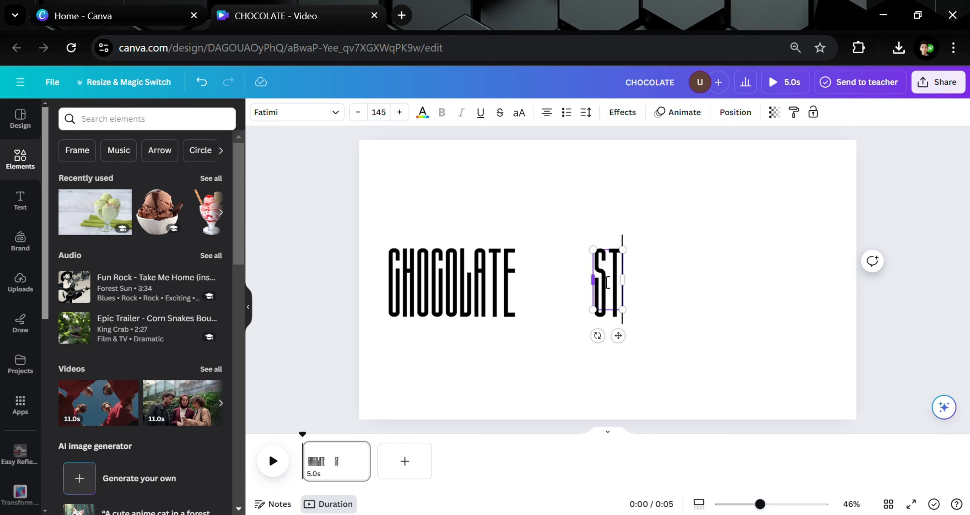
pyautogui.write('RAWB')
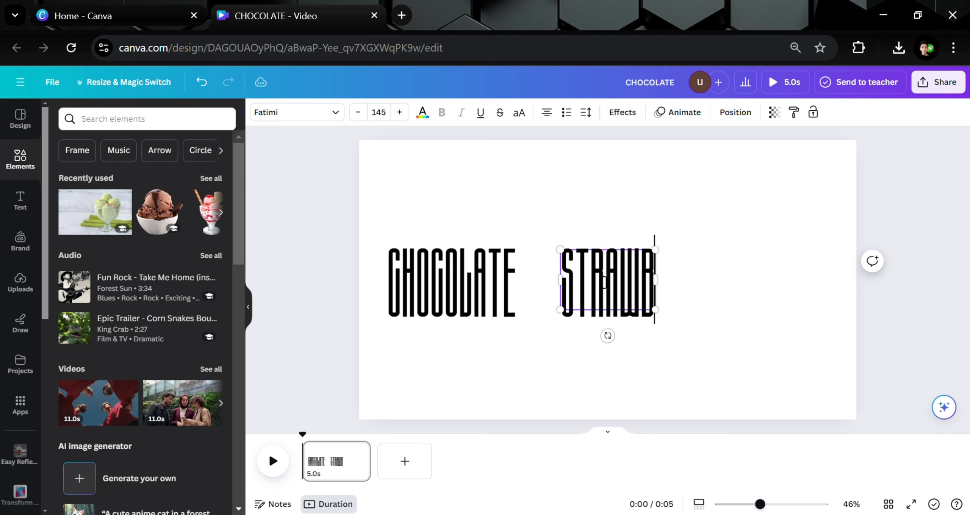
pyautogui.write('ERRY')
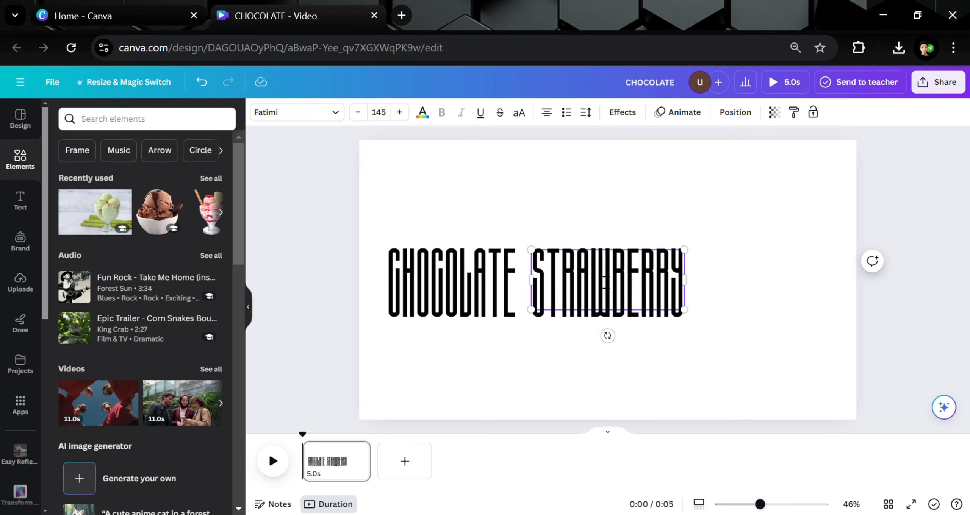
pyautogui.click(794, 239)
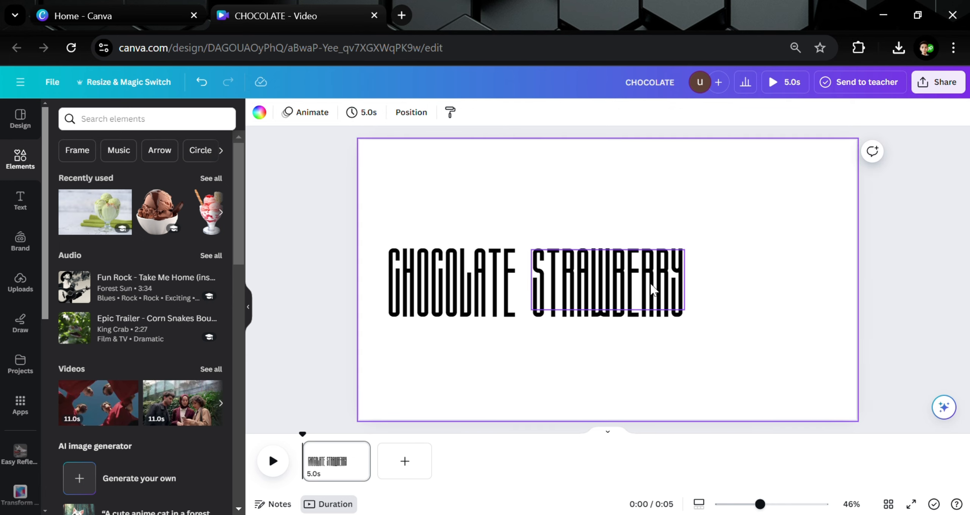
# Duplicate the STRAWBERRY title, place the copy at the right end of the row, and change its text to PISTACHIO.
pyautogui.moveTo(659, 293); pyautogui.dragTo(684, 293)
pyautogui.click(623, 221)
pyautogui.moveTo(622, 293); pyautogui.dragTo(789, 291)
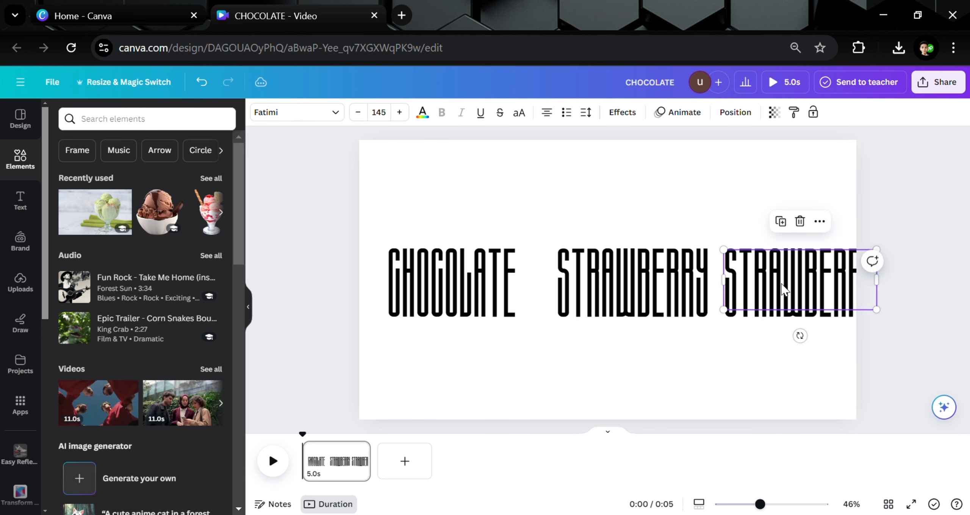
pyautogui.doubleClick(789, 292)
pyautogui.write('PISTACHIO')
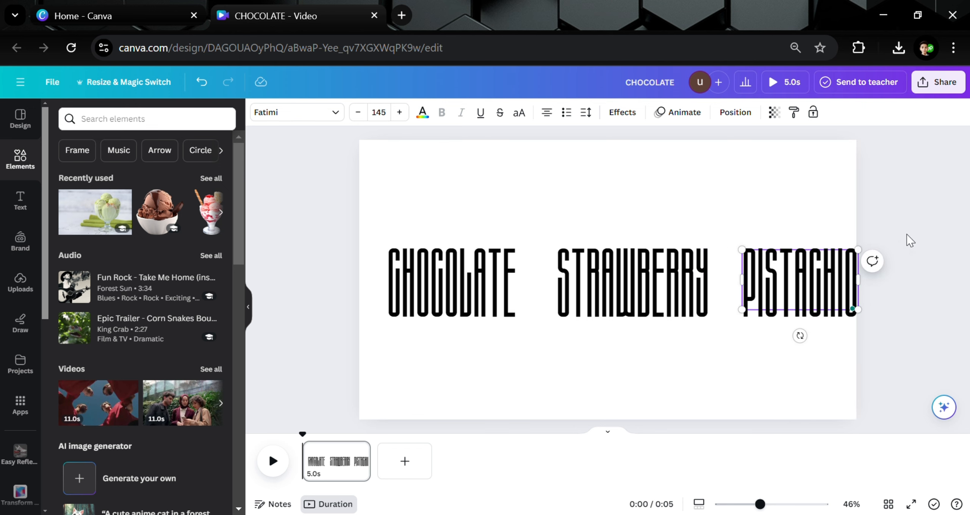
pyautogui.click(890, 235)
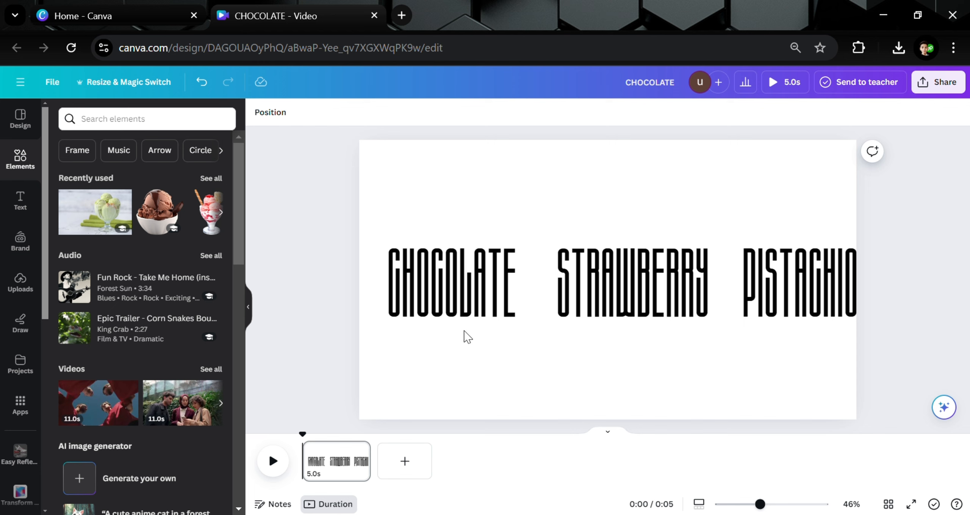
# Shift the three flavour titles to the left so they fit on the page in one evenly spaced row.
pyautogui.click(459, 308)
pyautogui.moveTo(460, 308); pyautogui.dragTo(448, 308)
pyautogui.moveTo(592, 302); pyautogui.dragTo(580, 301)
pyautogui.moveTo(821, 279); pyautogui.dragTo(813, 278)
pyautogui.moveTo(654, 271); pyautogui.dragTo(649, 277)
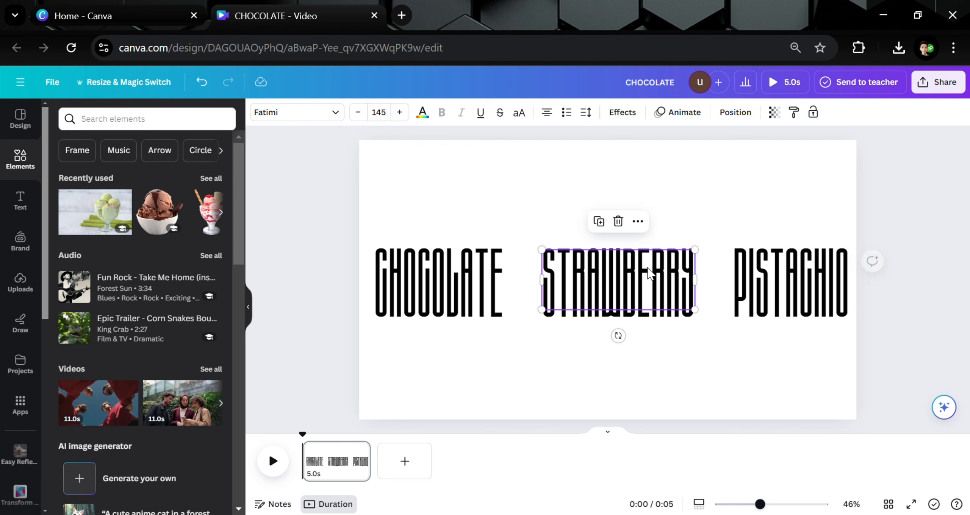
pyautogui.click(748, 223)
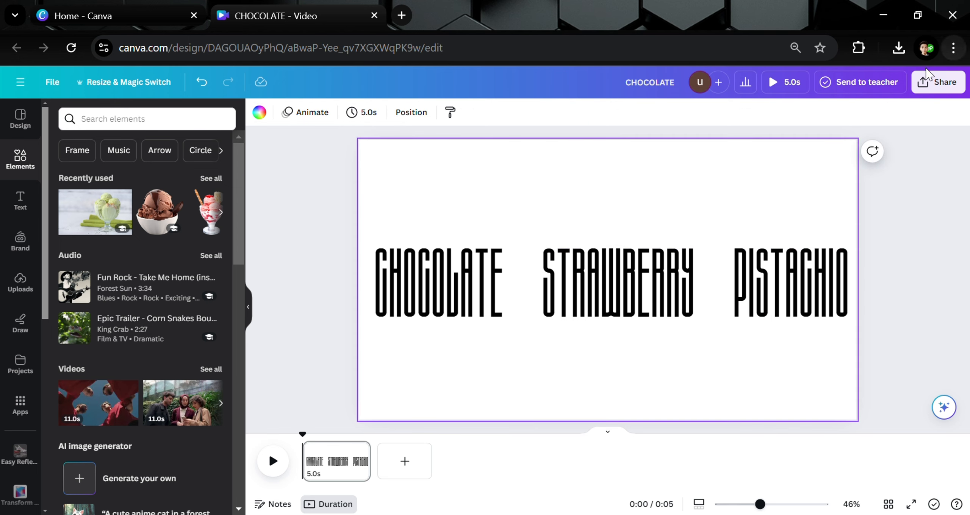
# Download the titles as a PNG with transparent background and add the downloaded file to the uploads.
pyautogui.click(958, 87)
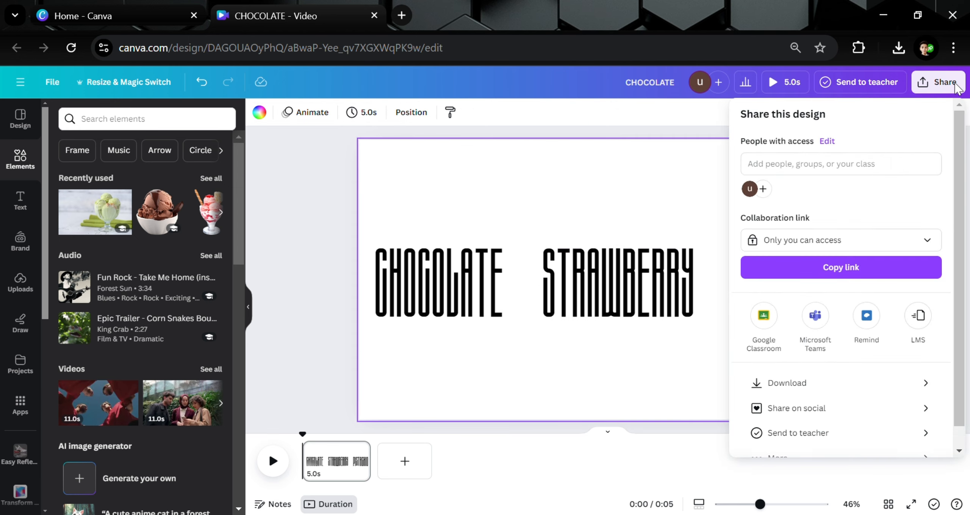
pyautogui.click(802, 389)
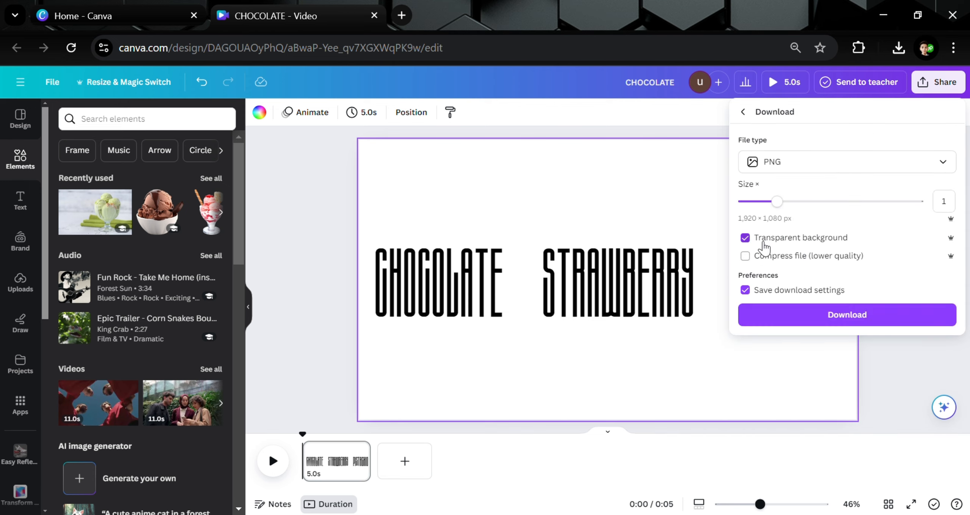
pyautogui.click(810, 316)
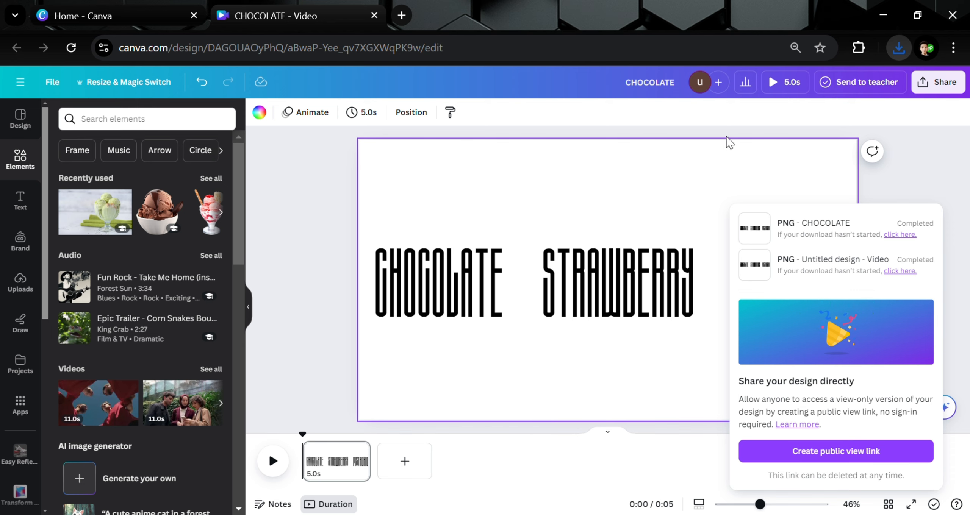
pyautogui.moveTo(723, 99); pyautogui.dragTo(114, 268)
# Delete all three flavour titles from the page.
pyautogui.click(312, 185)
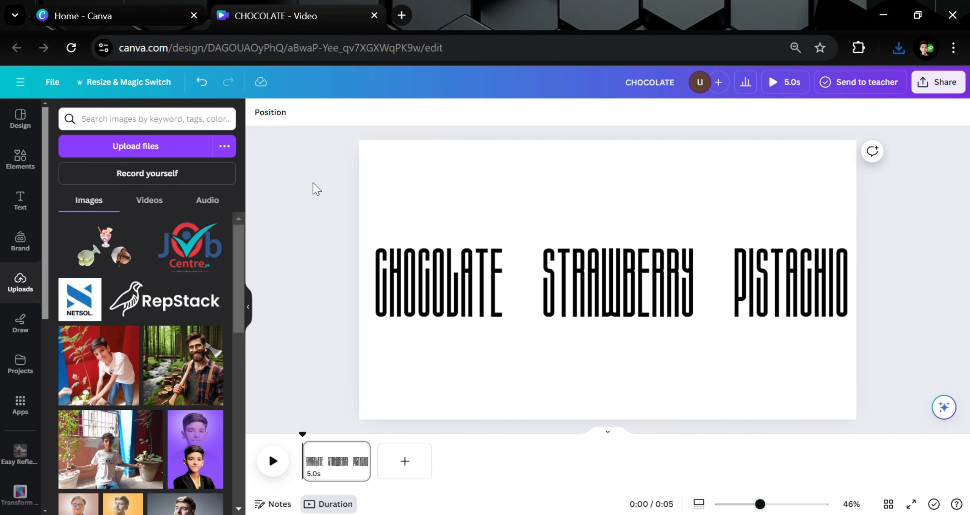
pyautogui.moveTo(312, 182); pyautogui.dragTo(890, 389)
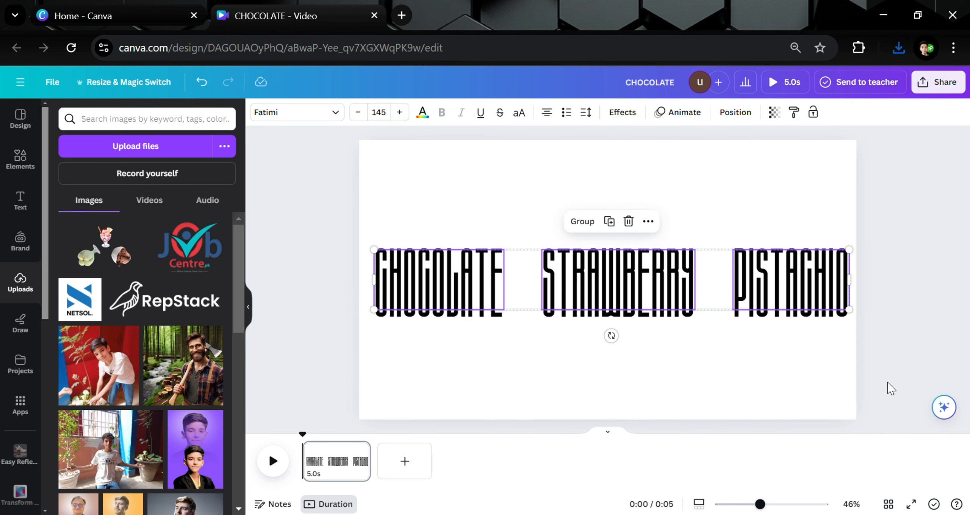
pyautogui.press('Delete')
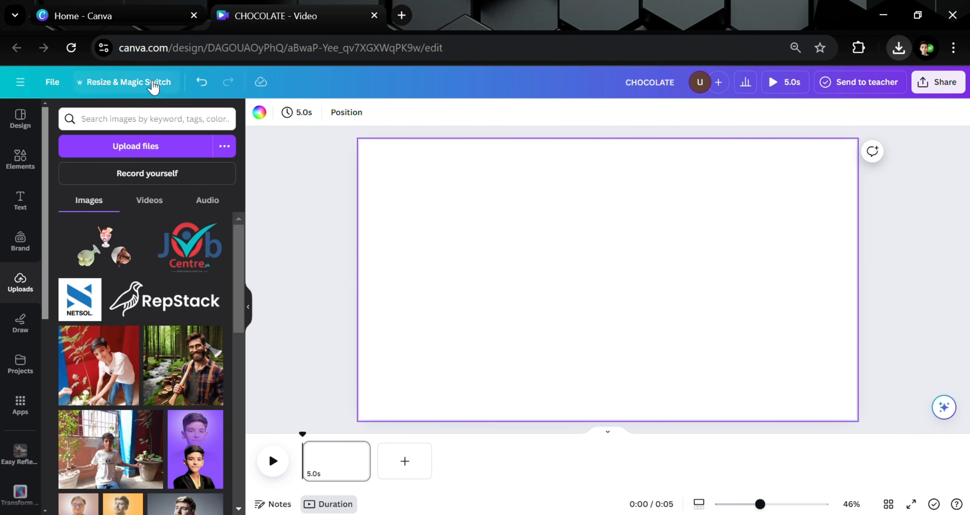
# Resize this design to the Square Video format, 800 × 800 px.
pyautogui.click(128, 84)
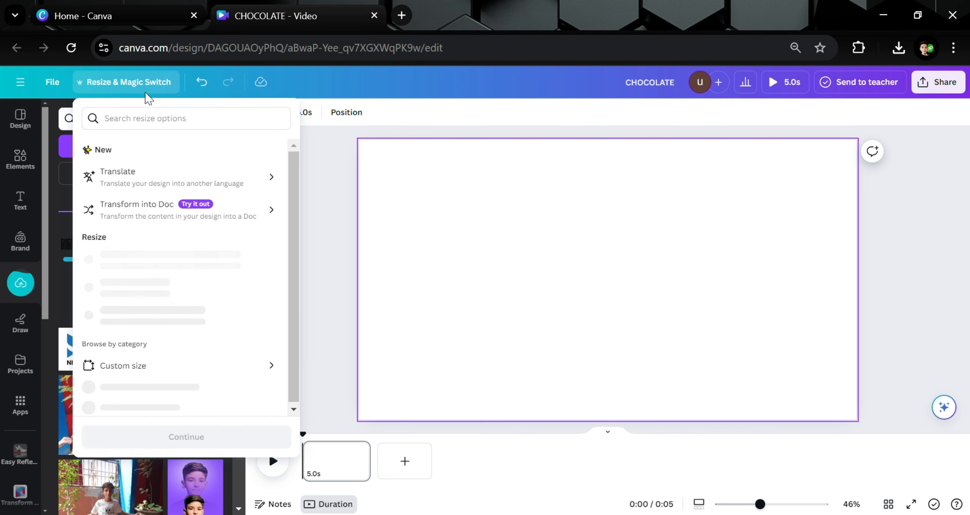
pyautogui.click(159, 120)
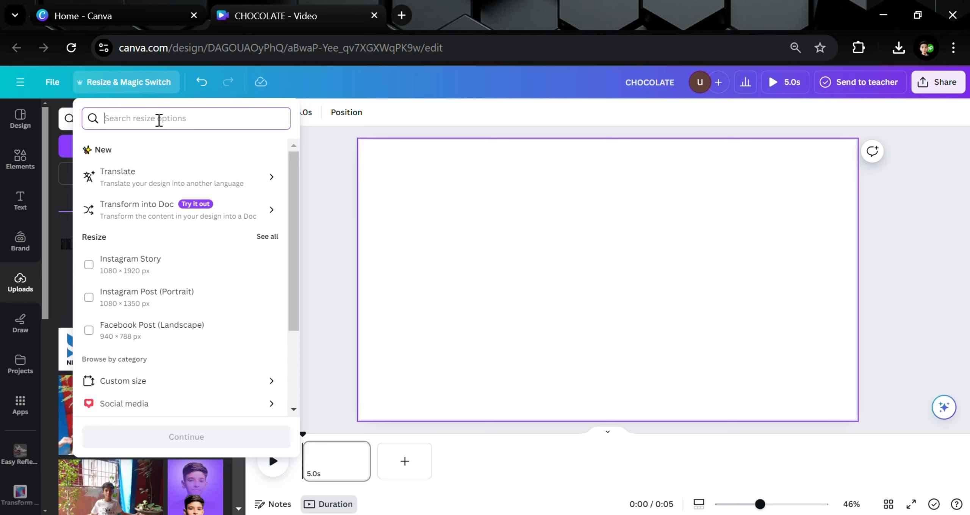
pyautogui.write('sqa')
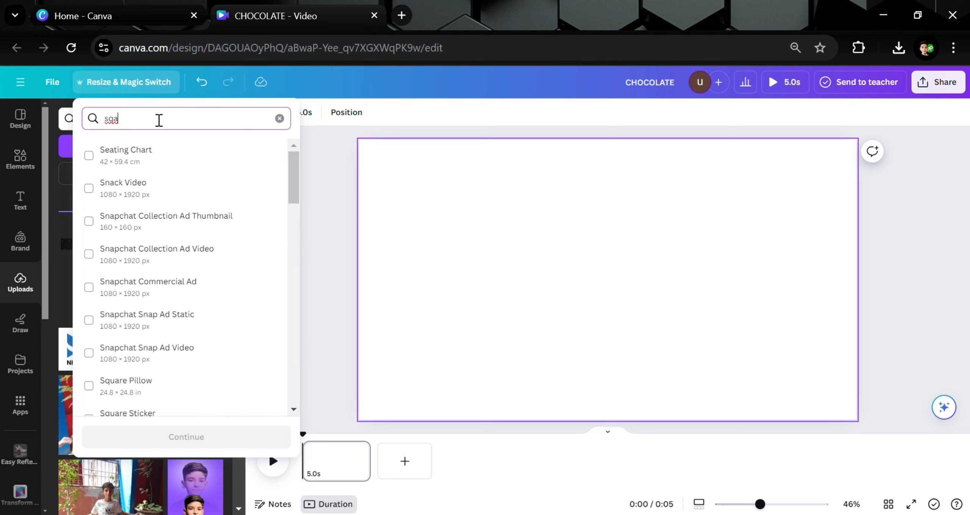
pyautogui.scroll(-3, 185, 222)
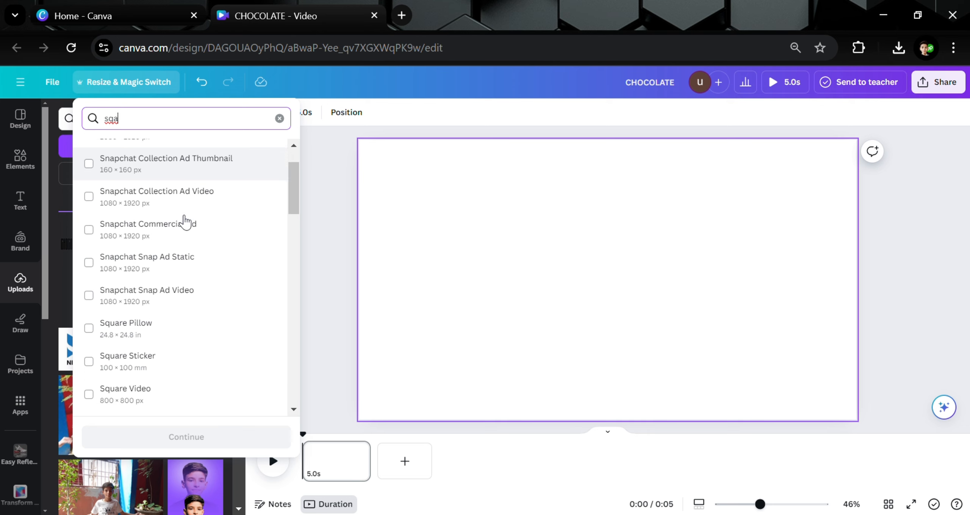
pyautogui.scroll(-1, 185, 221)
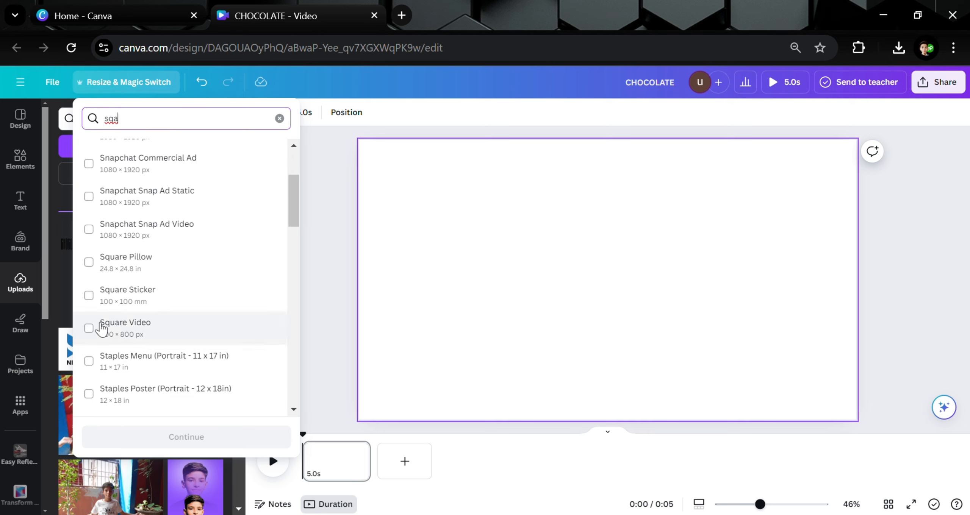
pyautogui.click(91, 328)
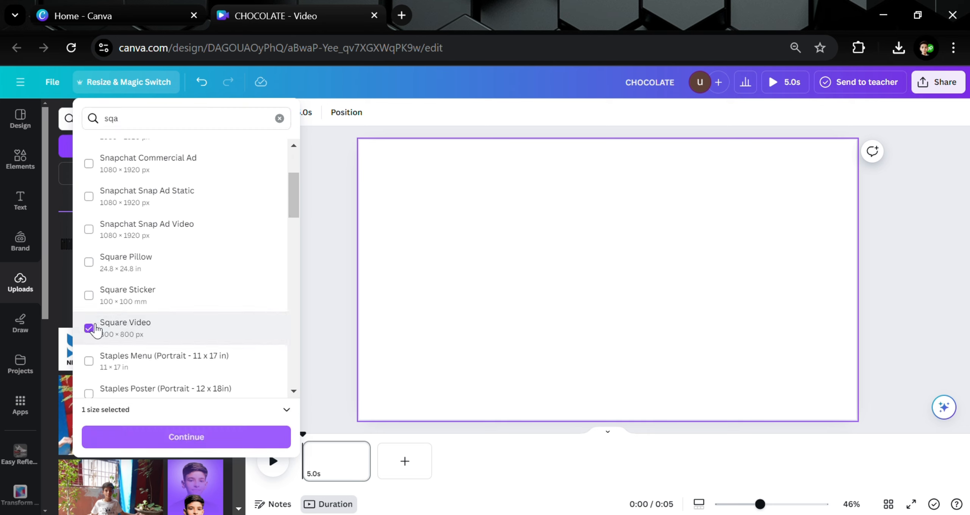
pyautogui.click(236, 439)
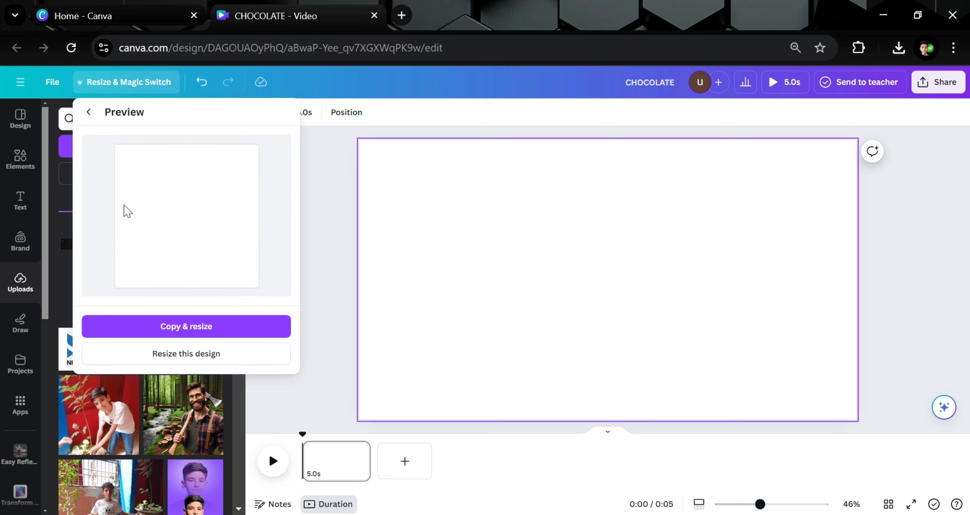
pyautogui.click(207, 365)
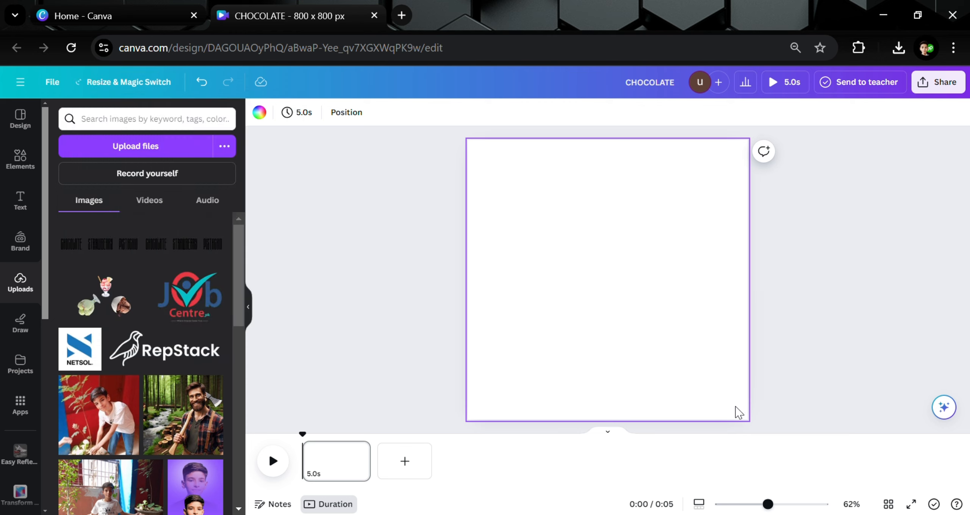
# Place the uploaded image of the three ice creams on the square page and move it toward the upper left.
pyautogui.moveTo(736, 408); pyautogui.dragTo(517, 199)
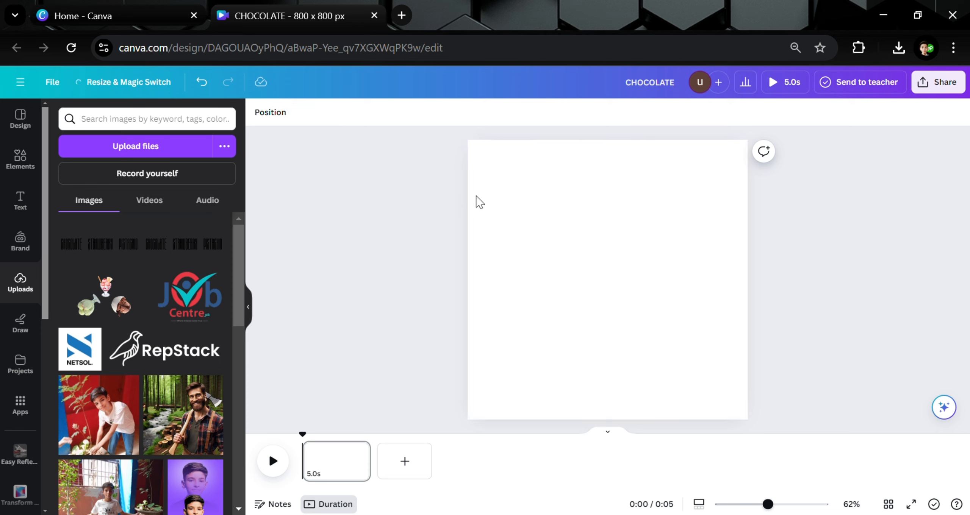
pyautogui.click(553, 194)
pyautogui.click(108, 299)
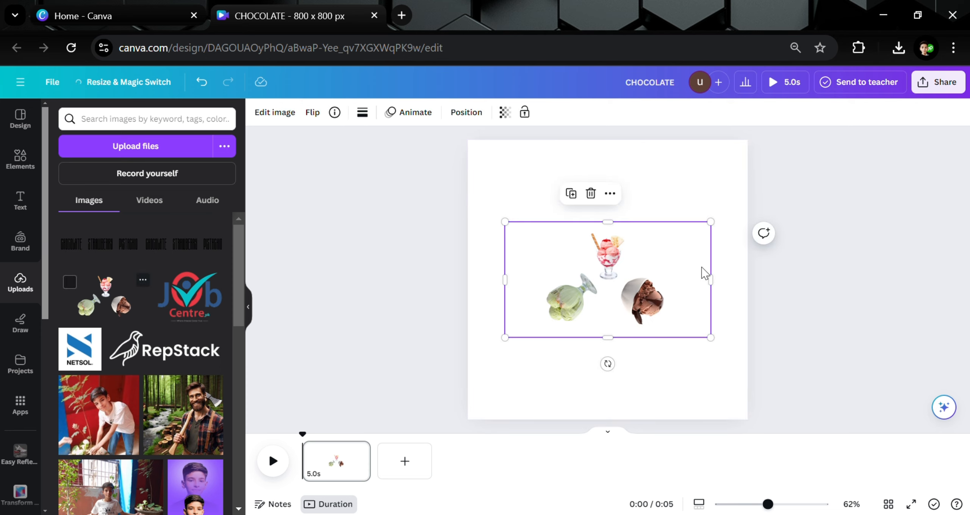
pyautogui.moveTo(586, 267); pyautogui.dragTo(557, 219)
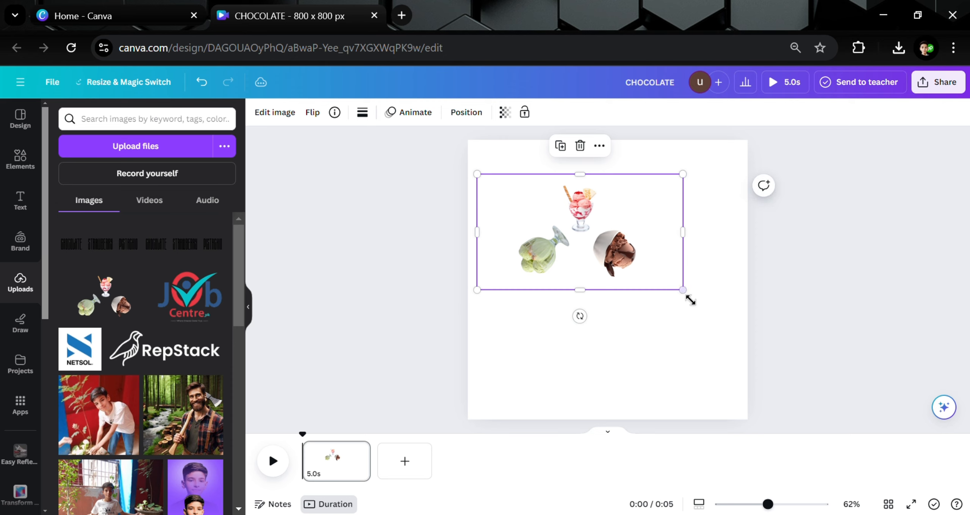
# Enlarge and reposition the ice cream image until only the strawberry ice cream fills the page.
pyautogui.moveTo(691, 300); pyautogui.dragTo(907, 482)
pyautogui.moveTo(830, 350); pyautogui.dragTo(611, 277)
pyautogui.moveTo(768, 504); pyautogui.dragTo(741, 504)
pyautogui.moveTo(661, 315); pyautogui.dragTo(736, 391)
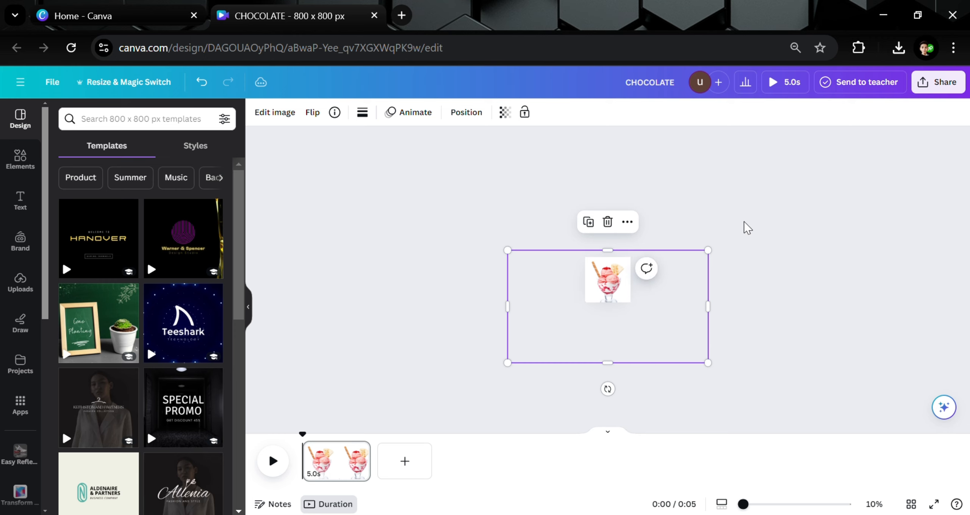
pyautogui.click(743, 226)
pyautogui.moveTo(744, 505); pyautogui.dragTo(788, 505)
pyautogui.click(615, 217)
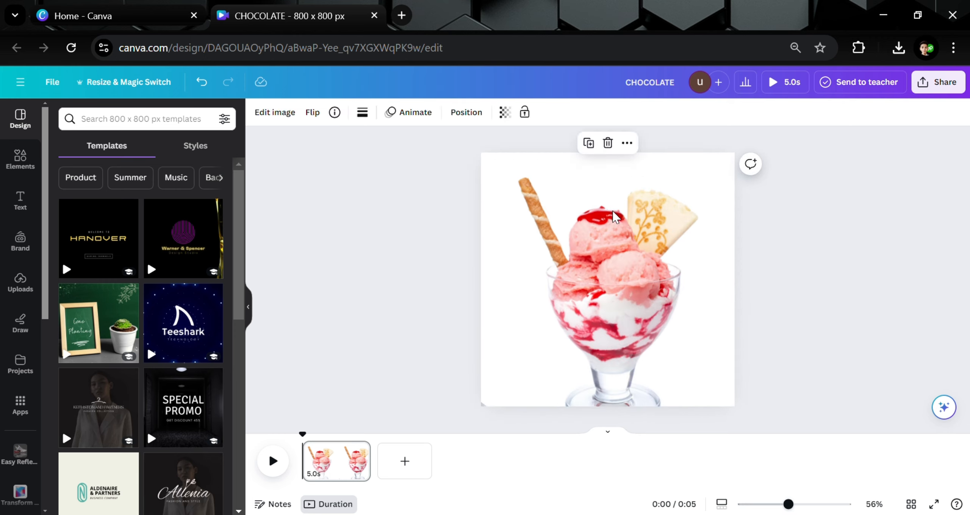
# Set the page background to the custom dusty pink colour #C28787.
pyautogui.click(616, 216)
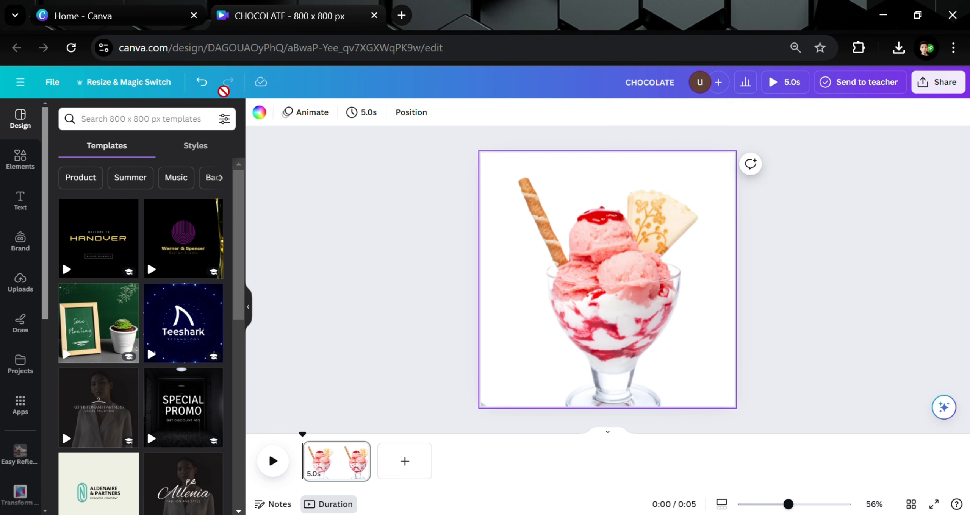
pyautogui.click(259, 112)
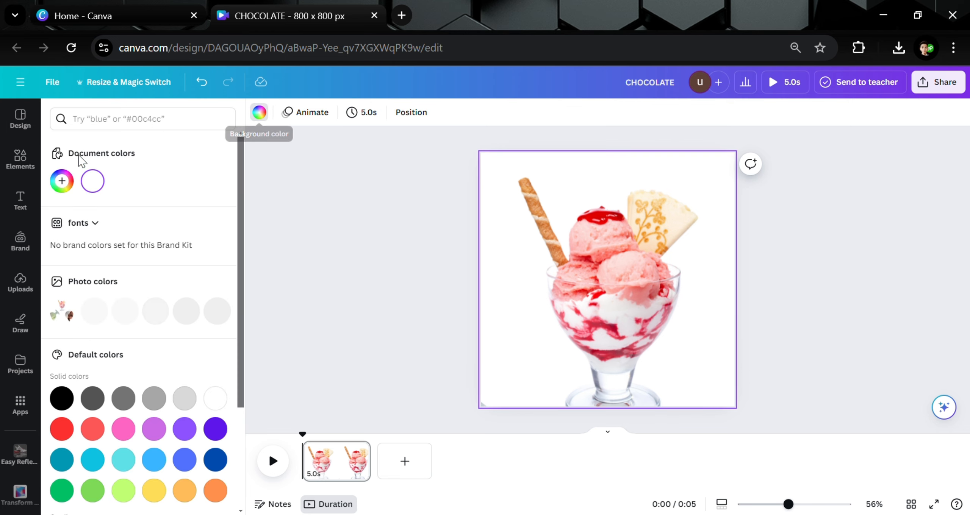
pyautogui.click(64, 183)
pyautogui.click(105, 248)
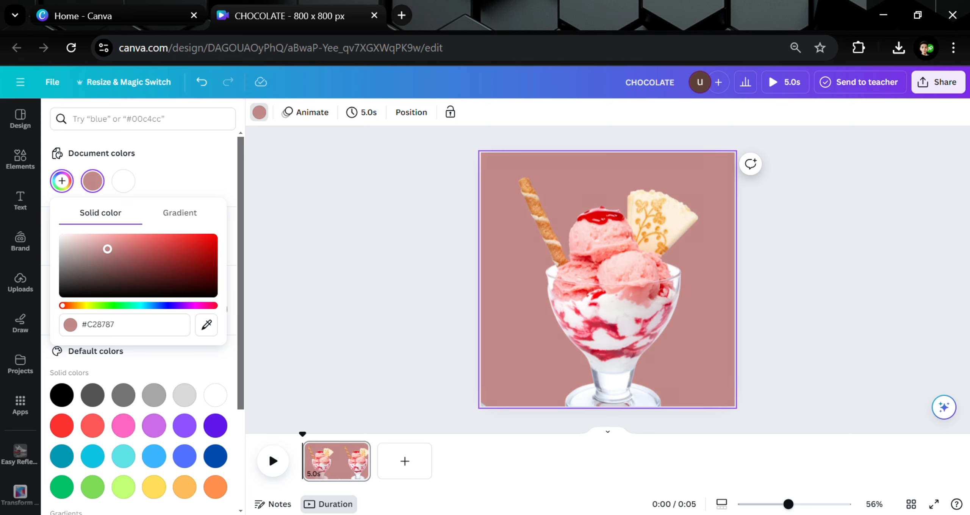
# Change the page background from dusty pink to a deeper, more saturated red shade.
pyautogui.moveTo(107, 249); pyautogui.dragTo(129, 253)
pyautogui.click(251, 267)
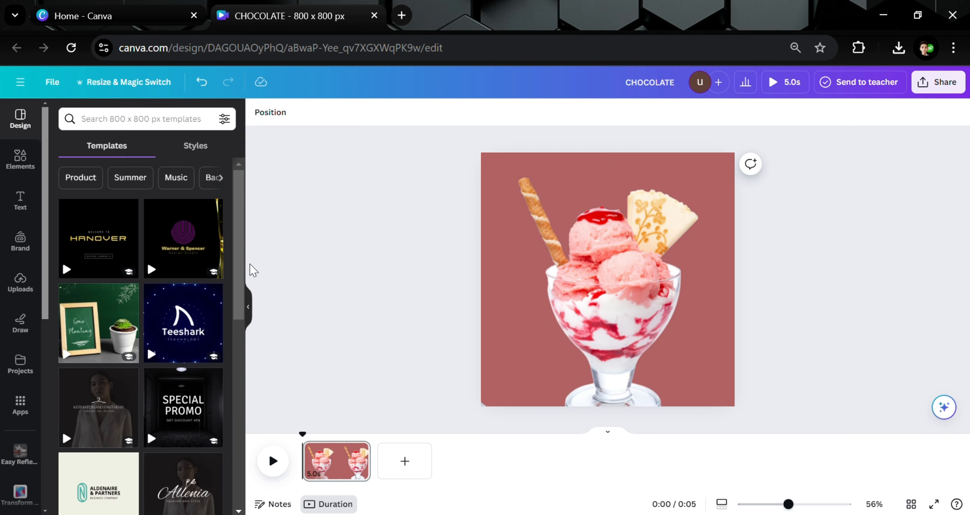
# Place the uploaded flavour titles image on the page and rotate it 90° counterclockwise so the text reads upward.
pyautogui.click(19, 287)
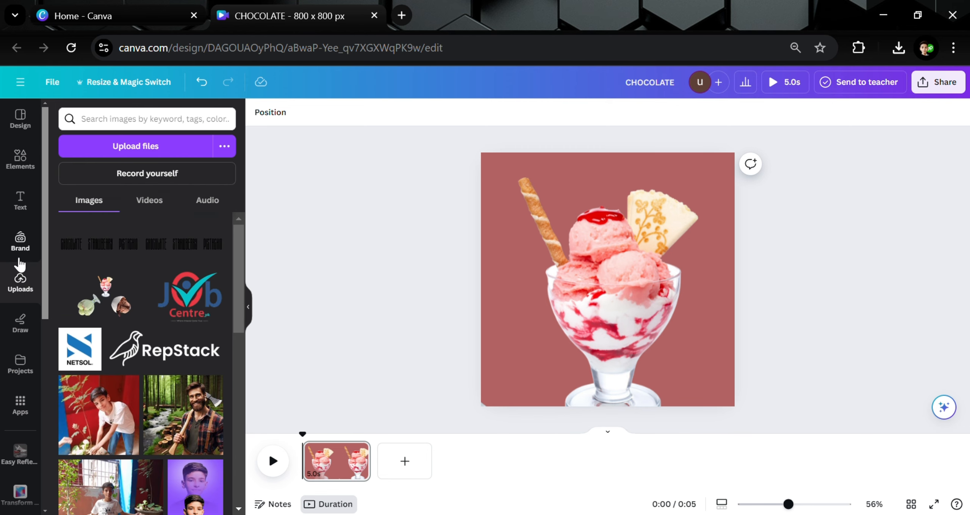
pyautogui.click(72, 243)
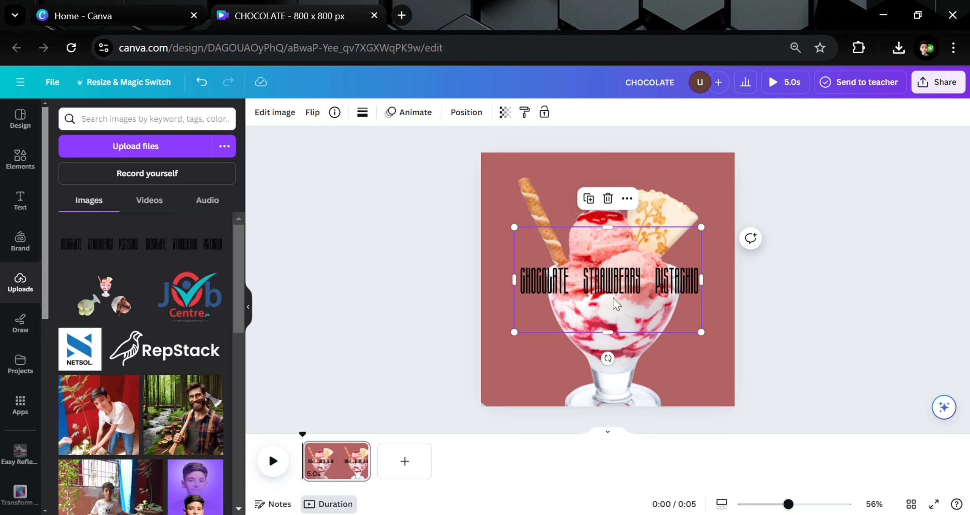
pyautogui.moveTo(608, 359); pyautogui.dragTo(707, 284)
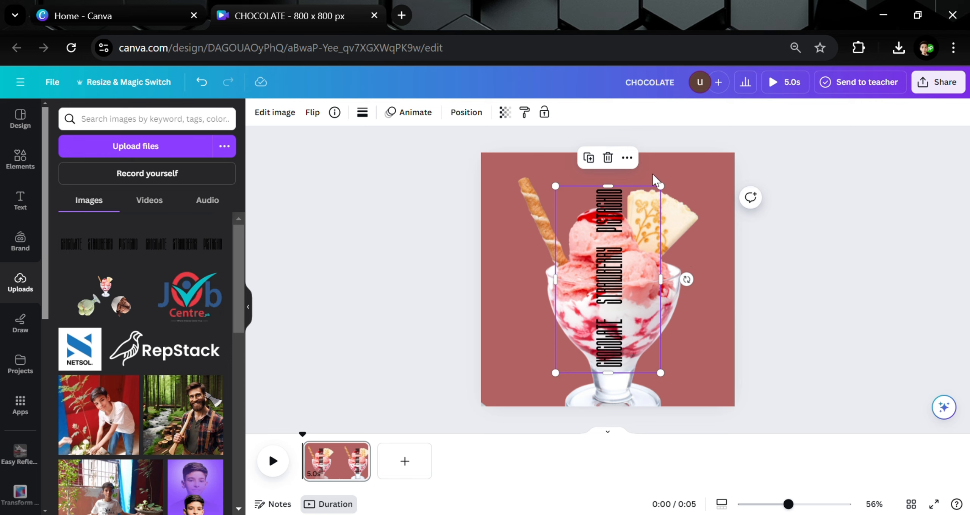
# Enlarge and reposition the rotated titles image until only the word CHOCOLATE spans the height of the page.
pyautogui.moveTo(671, 194); pyautogui.dragTo(818, 127)
pyautogui.moveTo(798, 501); pyautogui.dragTo(754, 503)
pyautogui.moveTo(656, 301); pyautogui.dragTo(718, 420)
pyautogui.moveTo(688, 375); pyautogui.dragTo(645, 284)
pyautogui.moveTo(669, 326); pyautogui.dragTo(660, 314)
pyautogui.moveTo(634, 284); pyautogui.dragTo(637, 289)
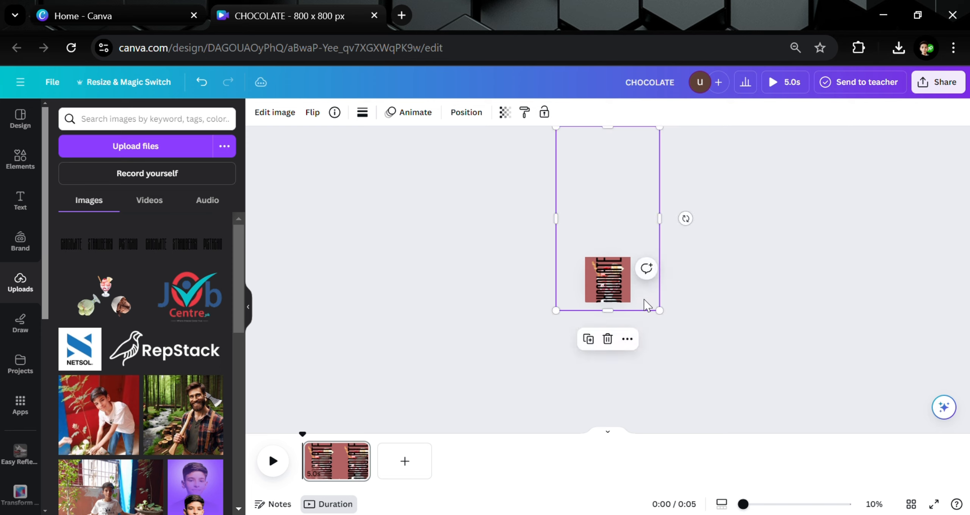
pyautogui.moveTo(666, 316); pyautogui.dragTo(633, 288)
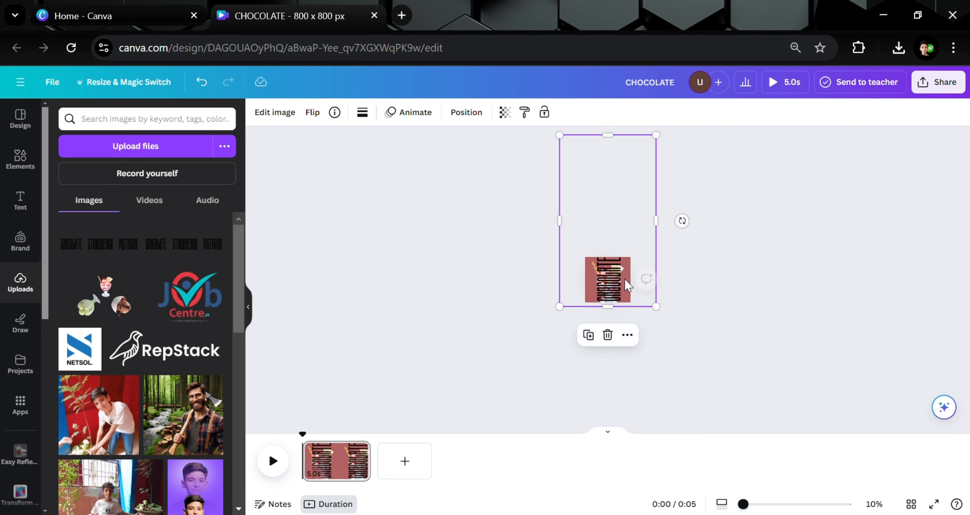
pyautogui.moveTo(666, 143); pyautogui.dragTo(661, 151)
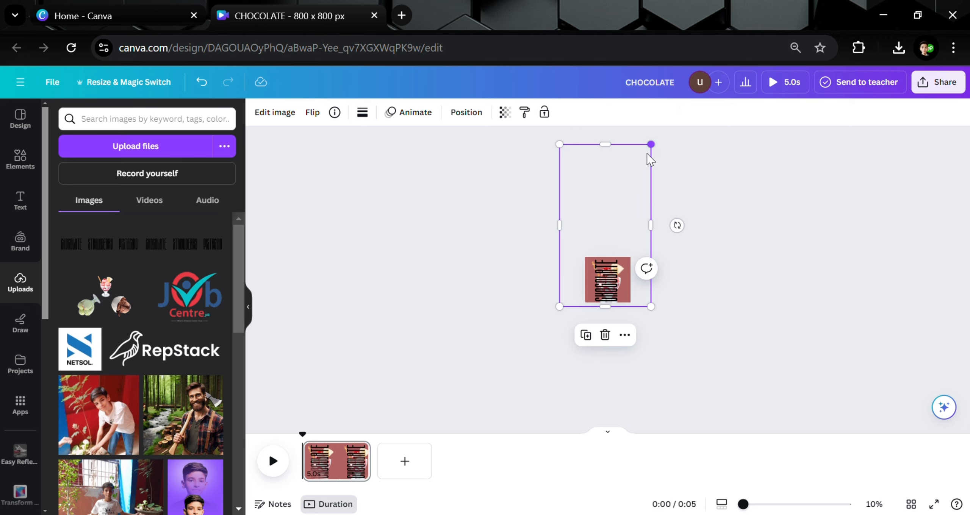
pyautogui.moveTo(609, 208); pyautogui.dragTo(606, 210)
pyautogui.click(535, 214)
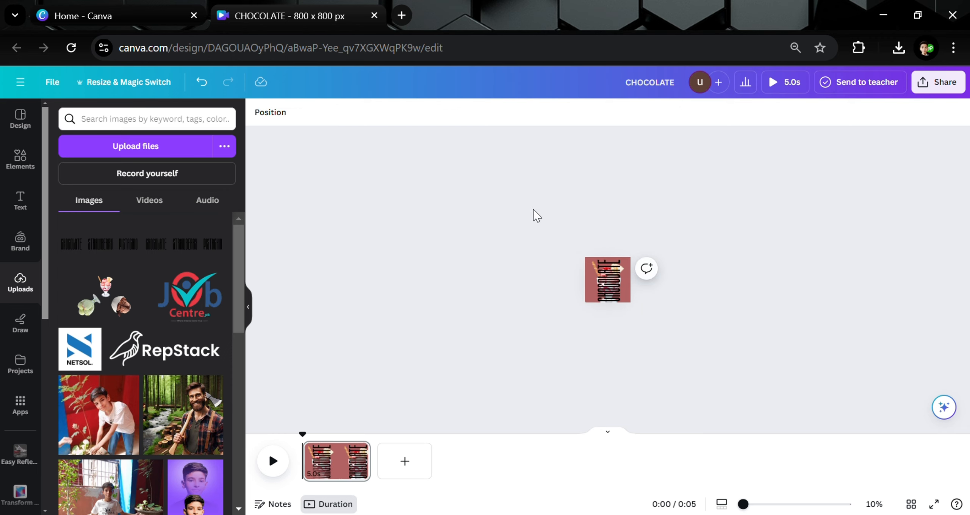
# Send the titles image one layer backward so it sits behind the ice cream.
pyautogui.moveTo(743, 504); pyautogui.dragTo(777, 505)
pyautogui.click(643, 319)
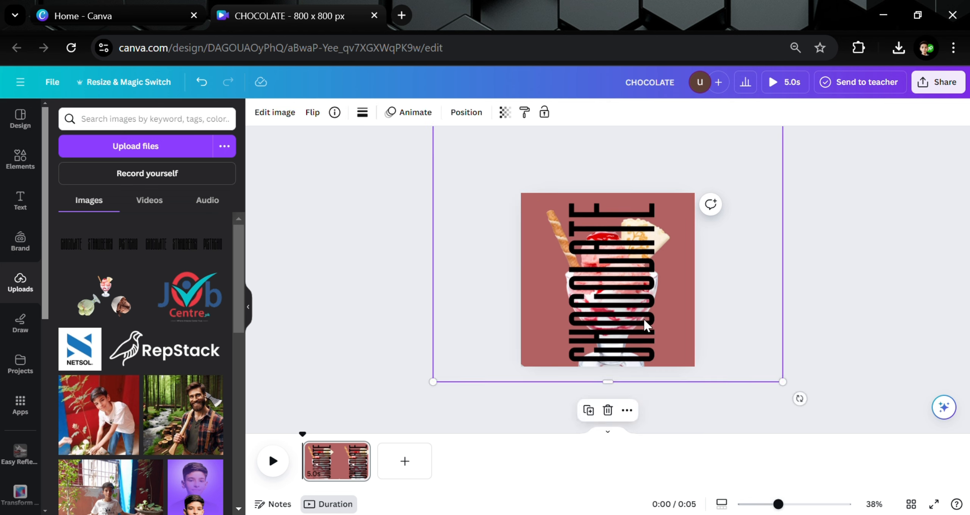
pyautogui.click(625, 411)
pyautogui.moveTo(671, 227)
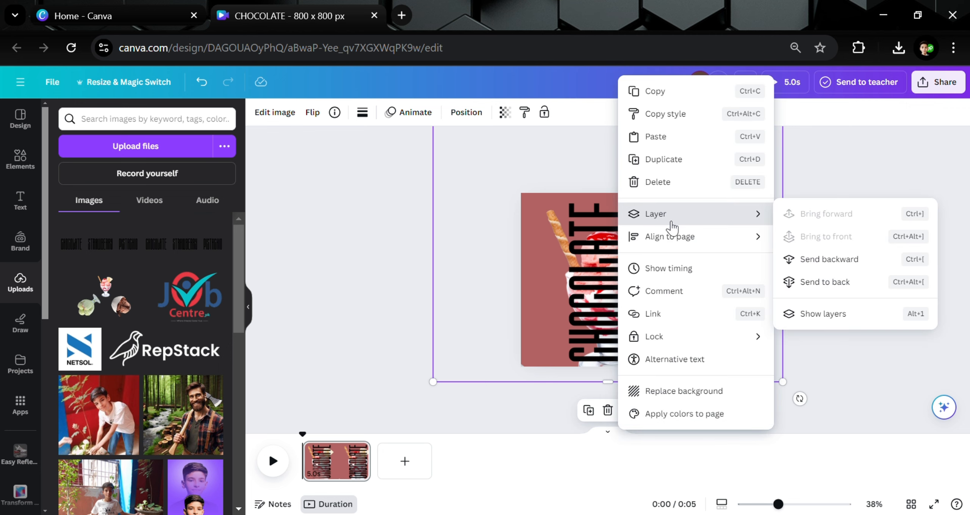
pyautogui.click(817, 265)
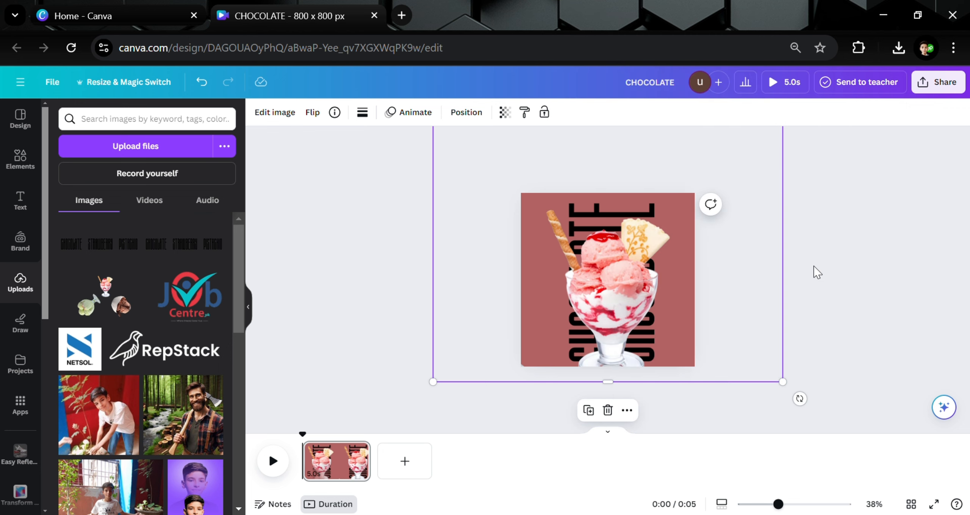
# Rotate, scale and move the three-ice-cream image until only the upright chocolate ice cream bowl shows on the page.
pyautogui.click(616, 282)
pyautogui.moveTo(788, 499); pyautogui.dragTo(712, 493)
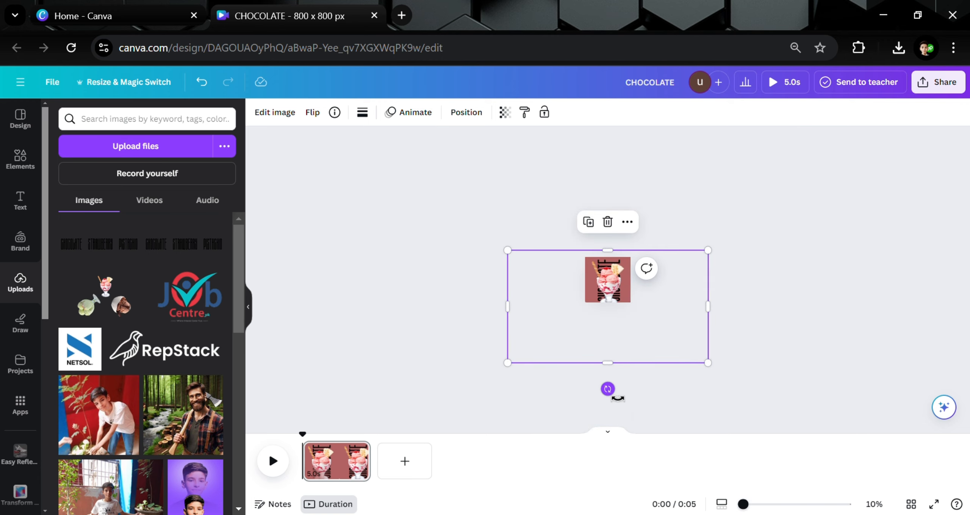
pyautogui.moveTo(607, 389); pyautogui.dragTo(731, 264)
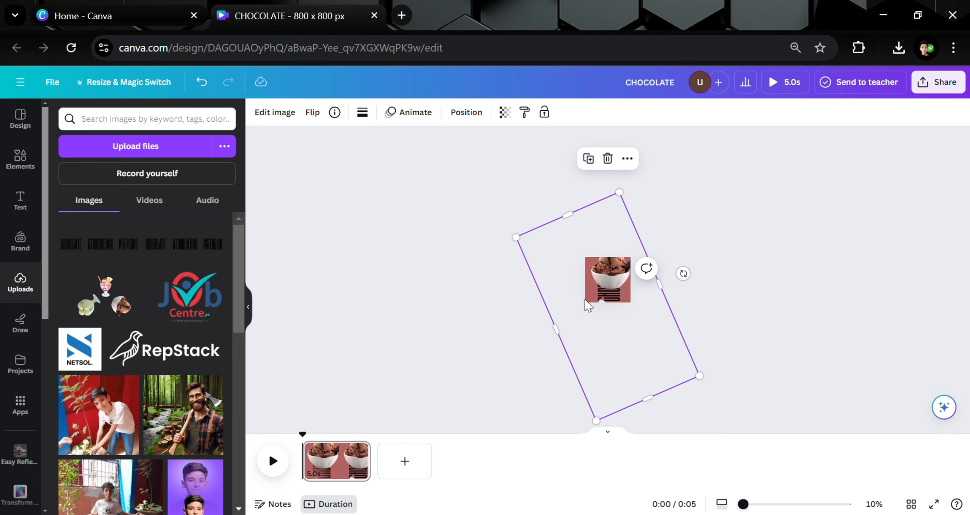
pyautogui.moveTo(585, 303)
pyautogui.mouseDown()
pyautogui.moveTo(591, 324)
pyautogui.moveTo(585, 319)
pyautogui.mouseUp()
pyautogui.moveTo(624, 214); pyautogui.dragTo(622, 241)
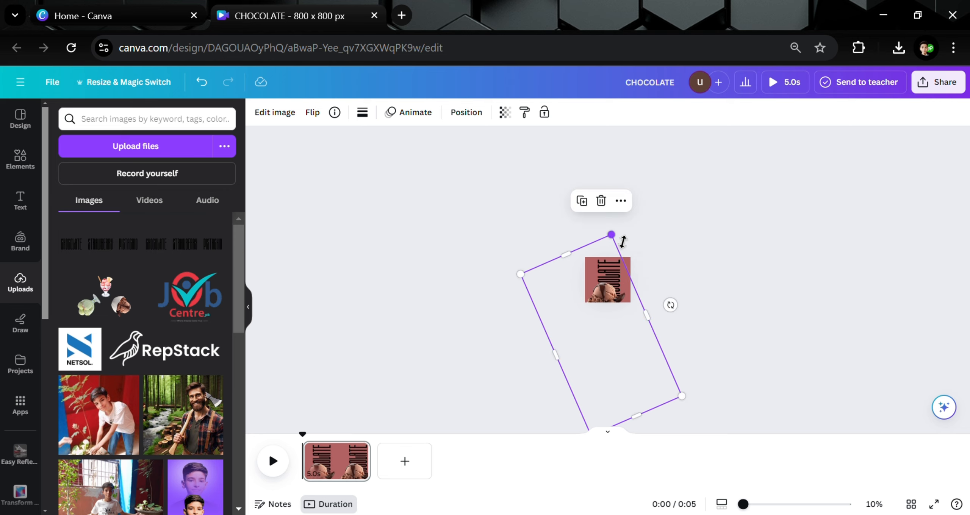
pyautogui.moveTo(609, 280); pyautogui.dragTo(616, 259)
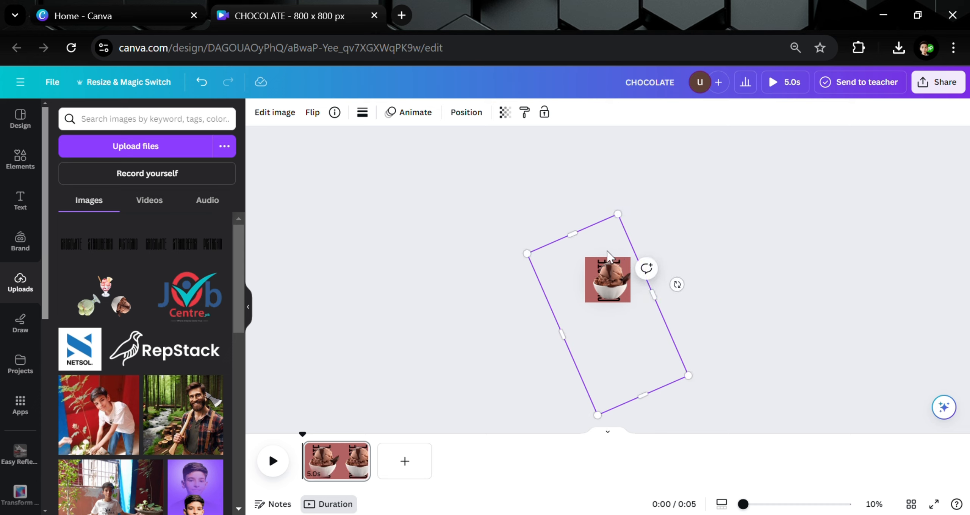
pyautogui.click(550, 227)
pyautogui.click(611, 288)
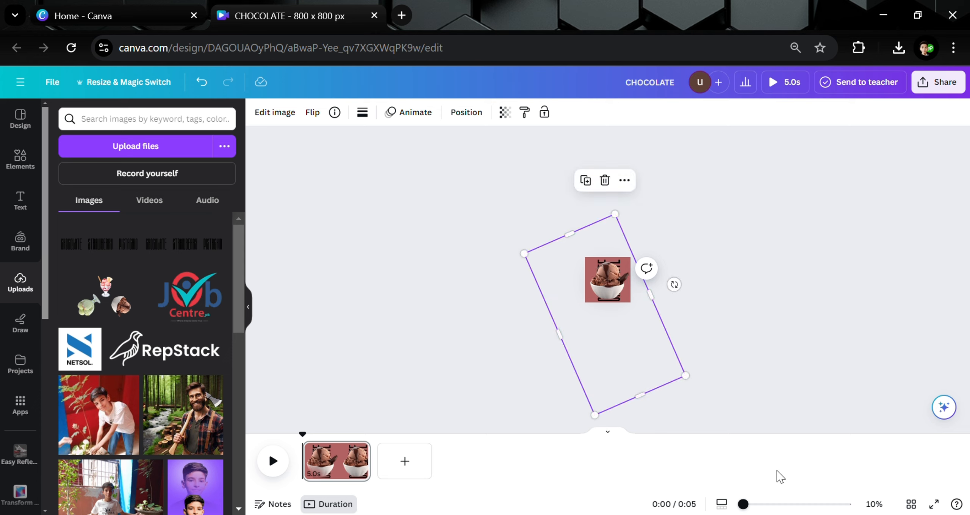
# Shrink the chocolate ice cream image slightly and centre the bowl over the CHOCOLATE title.
pyautogui.moveTo(743, 505); pyautogui.dragTo(775, 505)
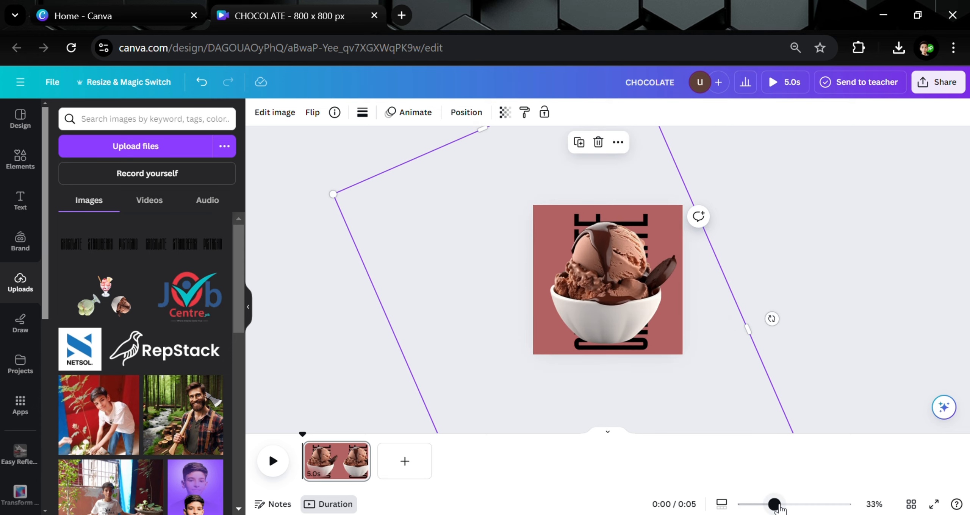
pyautogui.click(874, 235)
pyautogui.click(625, 294)
pyautogui.moveTo(341, 205); pyautogui.dragTo(364, 215)
pyautogui.moveTo(544, 257); pyautogui.dragTo(539, 251)
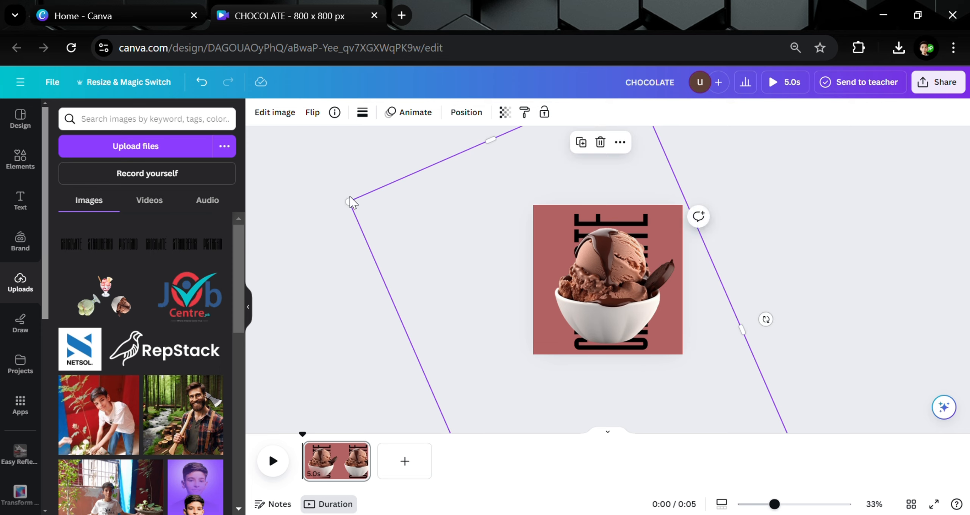
pyautogui.moveTo(354, 204); pyautogui.dragTo(375, 214)
pyautogui.moveTo(552, 282); pyautogui.dragTo(541, 270)
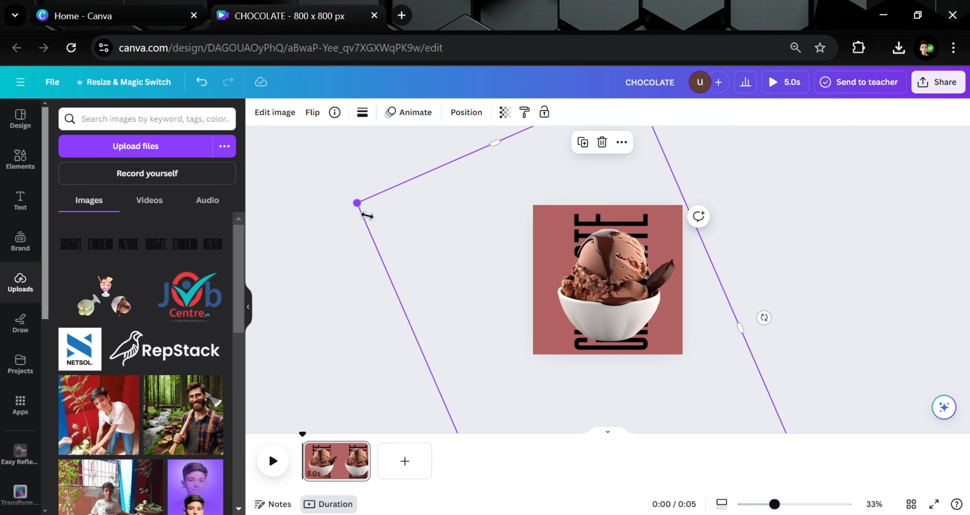
pyautogui.moveTo(367, 216); pyautogui.dragTo(406, 244)
pyautogui.moveTo(560, 308); pyautogui.dragTo(551, 295)
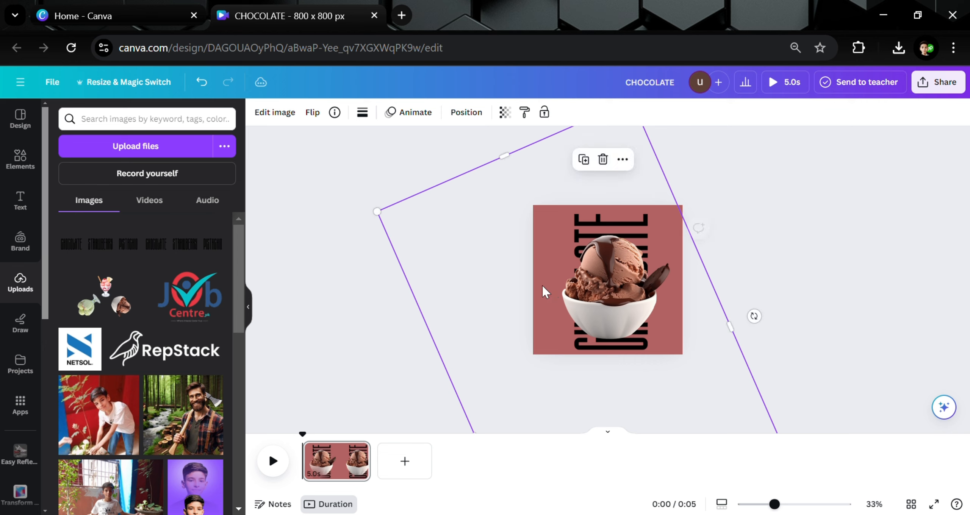
pyautogui.click(773, 248)
# Set the page background to the light gray default solid color.
pyautogui.click(610, 224)
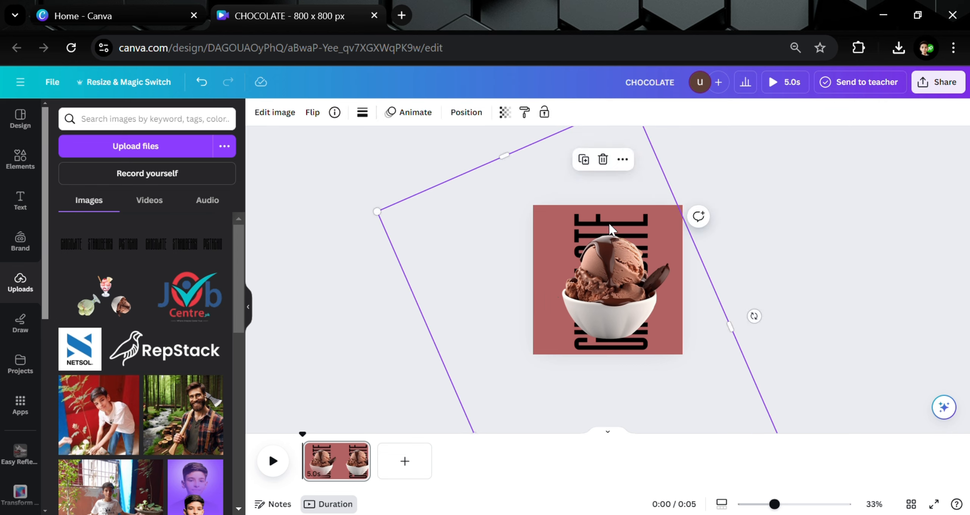
pyautogui.click(609, 222)
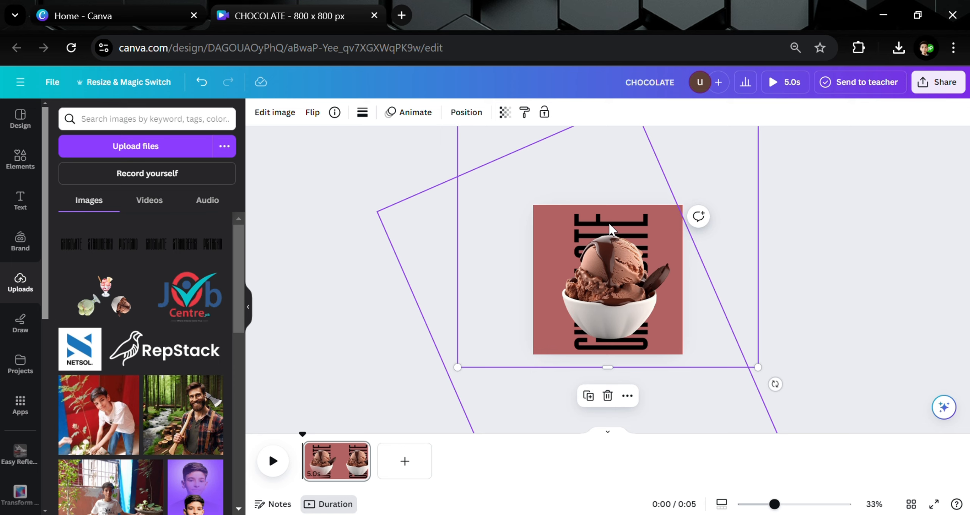
pyautogui.click(327, 163)
pyautogui.click(552, 249)
pyautogui.click(550, 244)
pyautogui.click(551, 244)
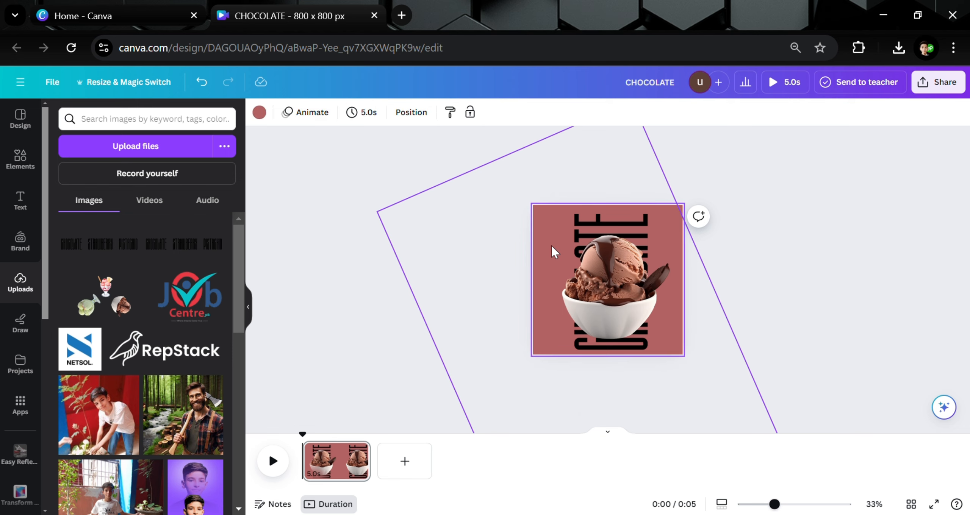
pyautogui.click(265, 116)
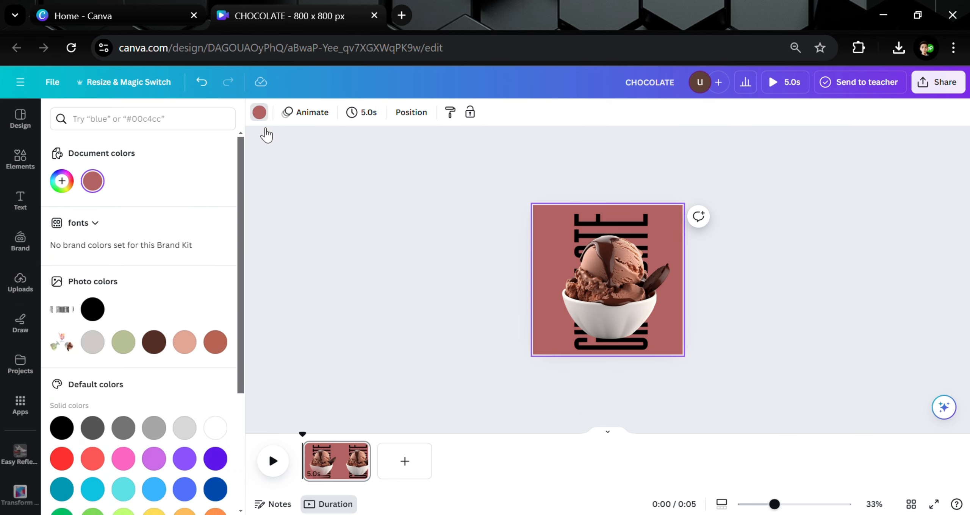
pyautogui.click(181, 435)
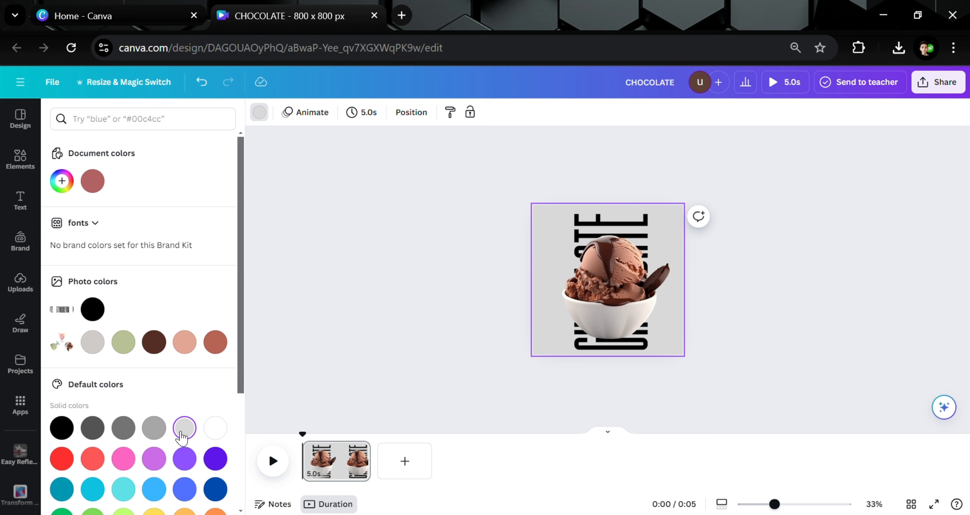
pyautogui.click(316, 387)
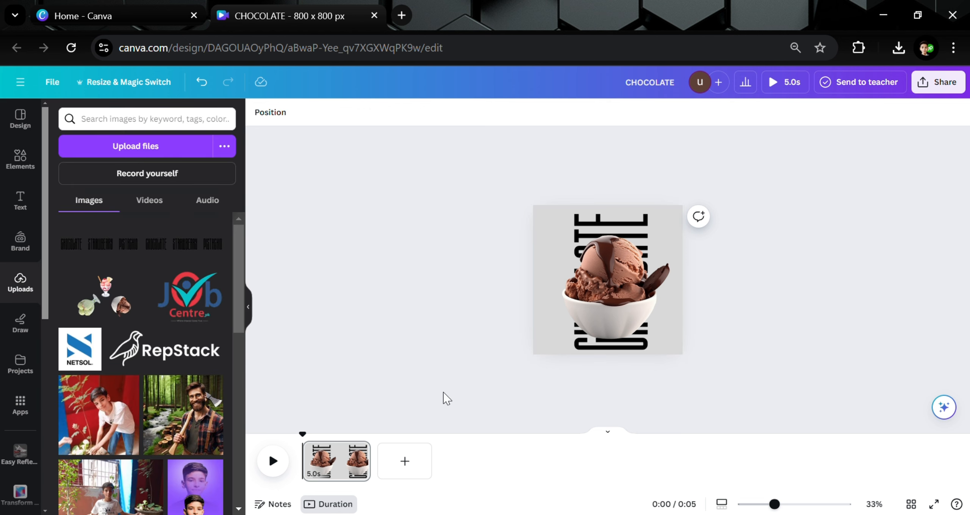
# Search the elements library for "bokeh" and show only graphics.
pyautogui.moveTo(775, 504); pyautogui.dragTo(794, 508)
pyautogui.click(12, 158)
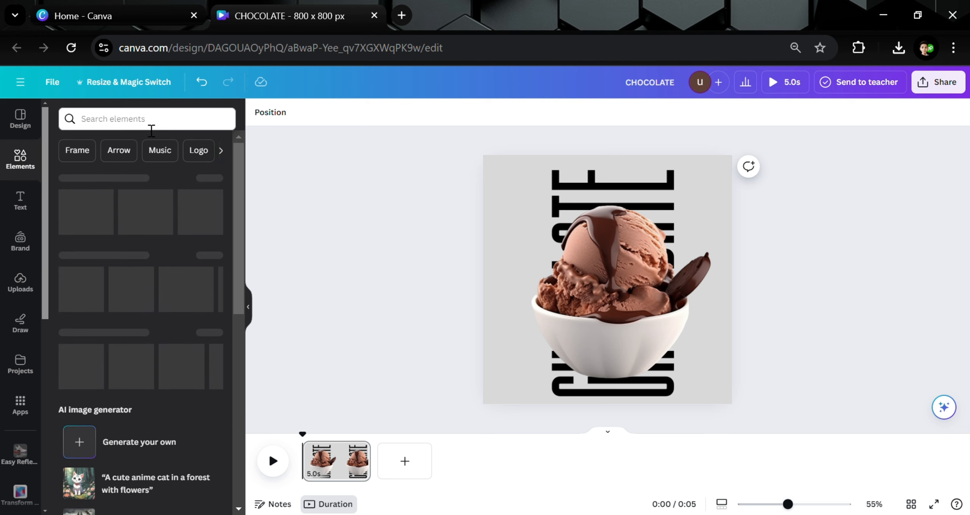
pyautogui.click(152, 125)
pyautogui.write('bookeh')
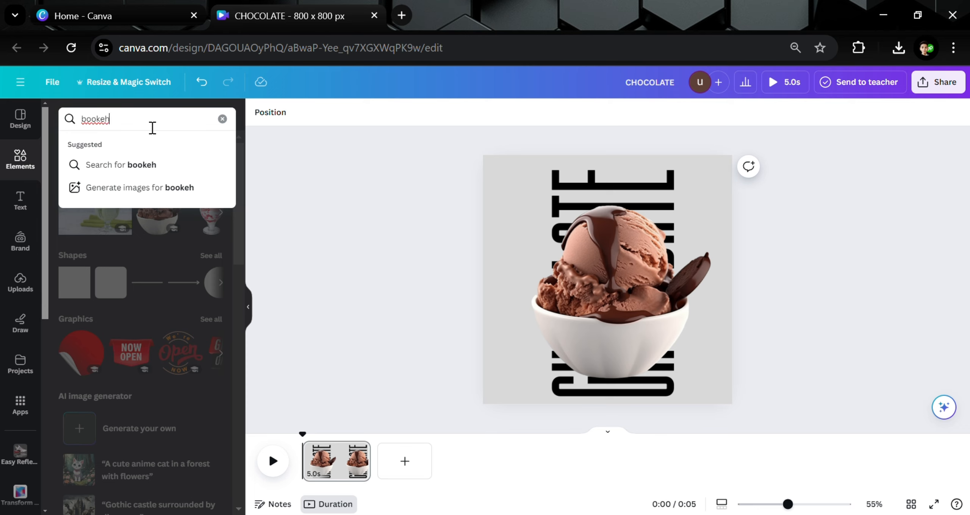
pyautogui.press('Return')
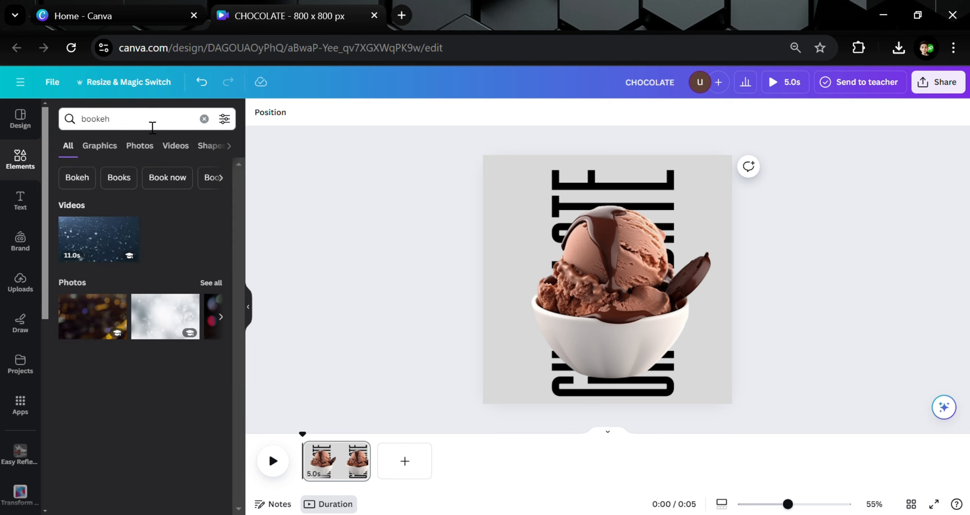
pyautogui.click(99, 131)
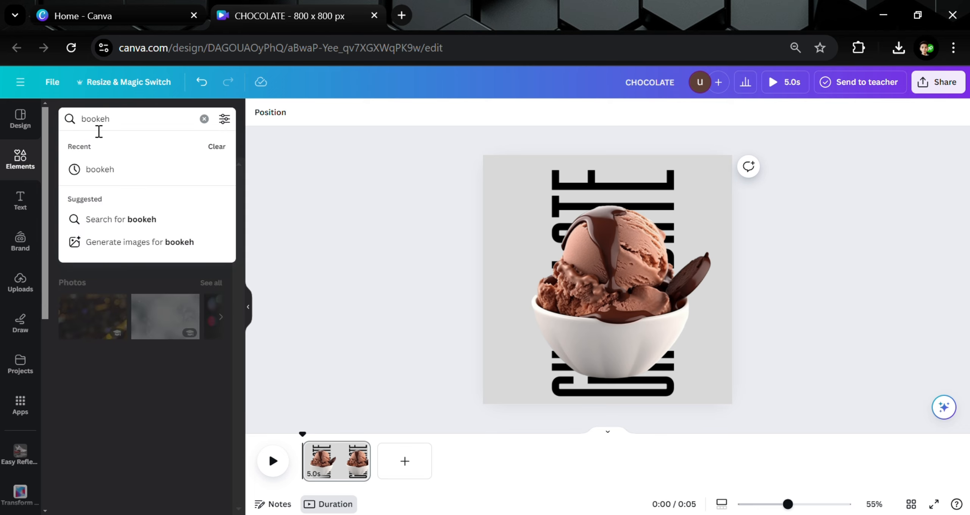
pyautogui.press('BackSpace')
pyautogui.press('Return')
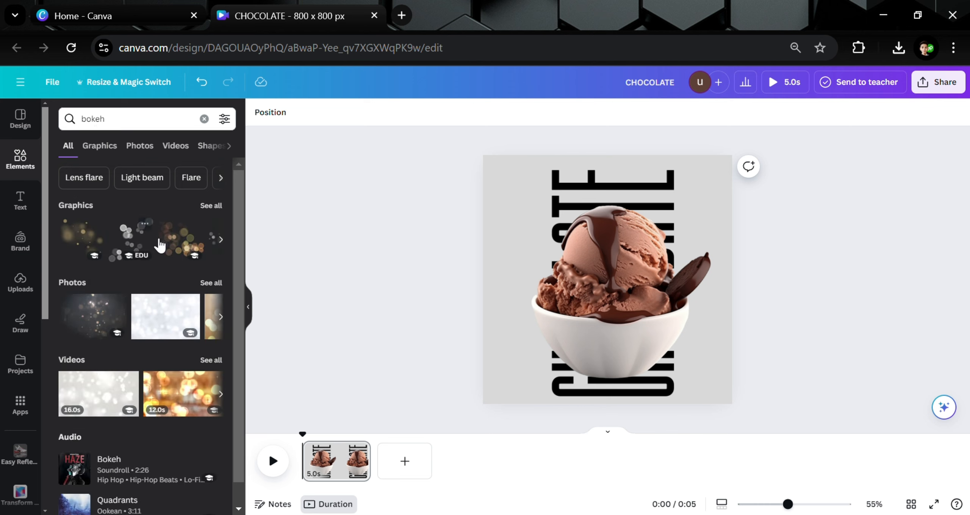
pyautogui.click(111, 151)
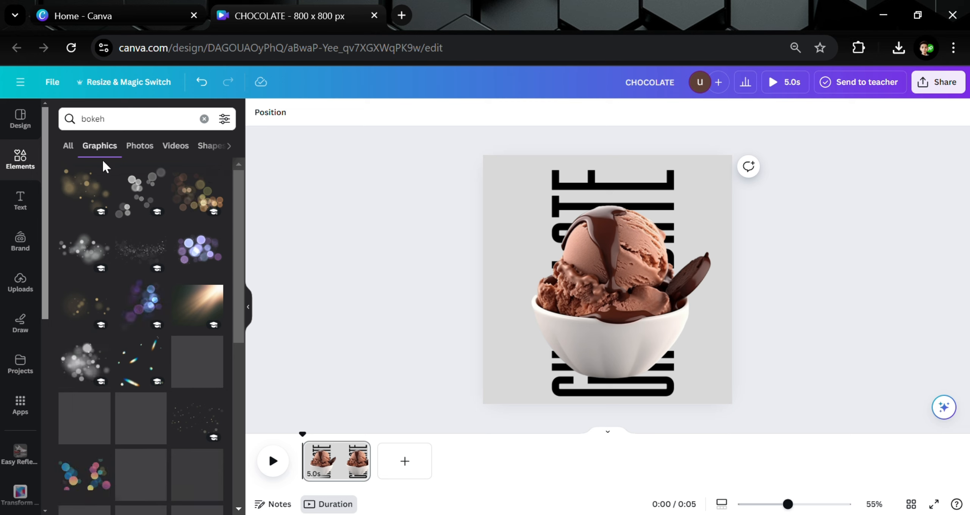
# Add the white-gray bokeh graphic with soft light circles and enlarge it to span the page width.
pyautogui.click(83, 357)
pyautogui.moveTo(642, 321); pyautogui.dragTo(624, 280)
pyautogui.moveTo(692, 327); pyautogui.dragTo(742, 391)
pyautogui.moveTo(701, 353); pyautogui.dragTo(697, 358)
# Send the bokeh graphic one layer backward so it lies behind the chocolate ice cream.
pyautogui.click(630, 144)
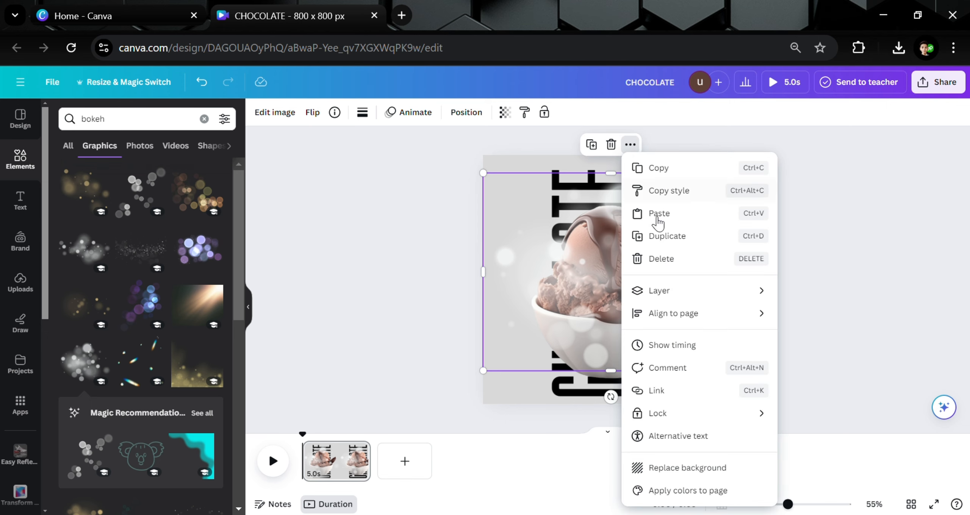
pyautogui.moveTo(698, 302)
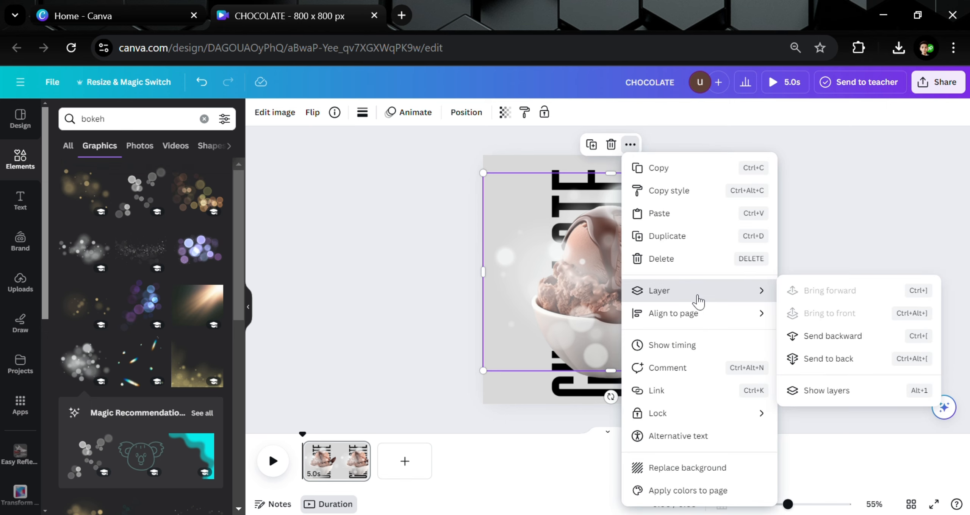
pyautogui.click(841, 338)
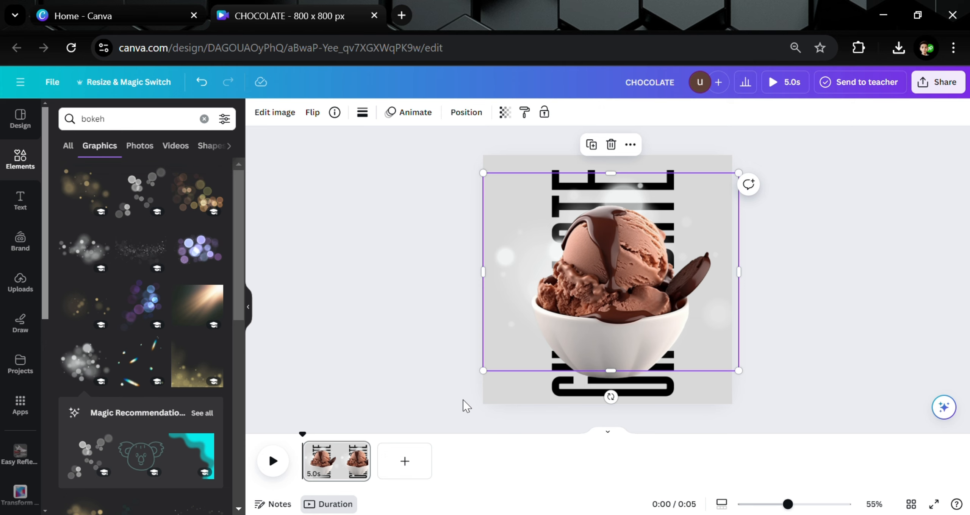
# Duplicate the chocolate page to make a second page.
pyautogui.click(360, 451)
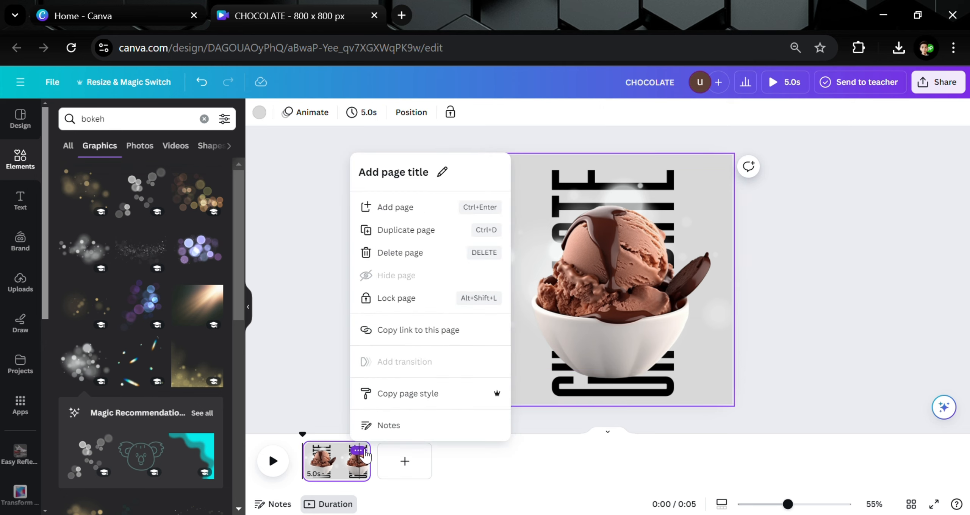
pyautogui.click(404, 237)
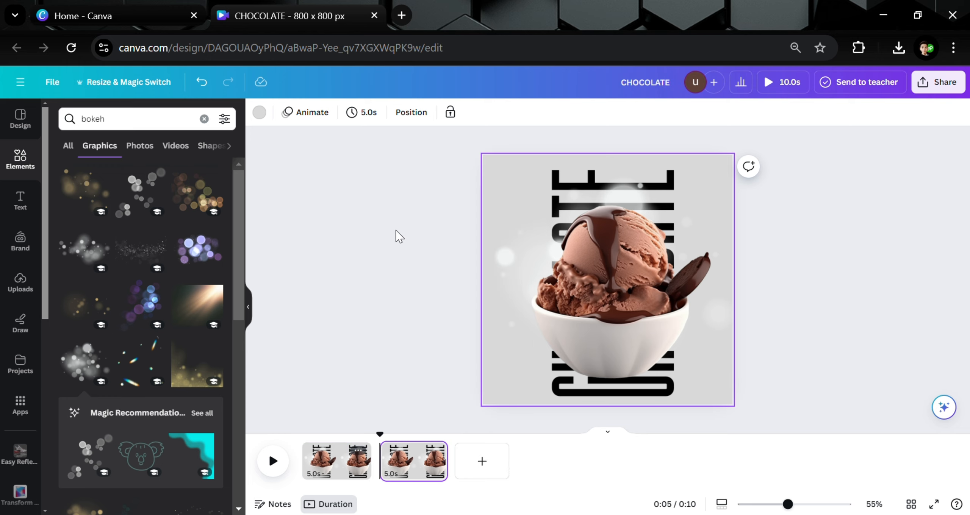
pyautogui.click(345, 297)
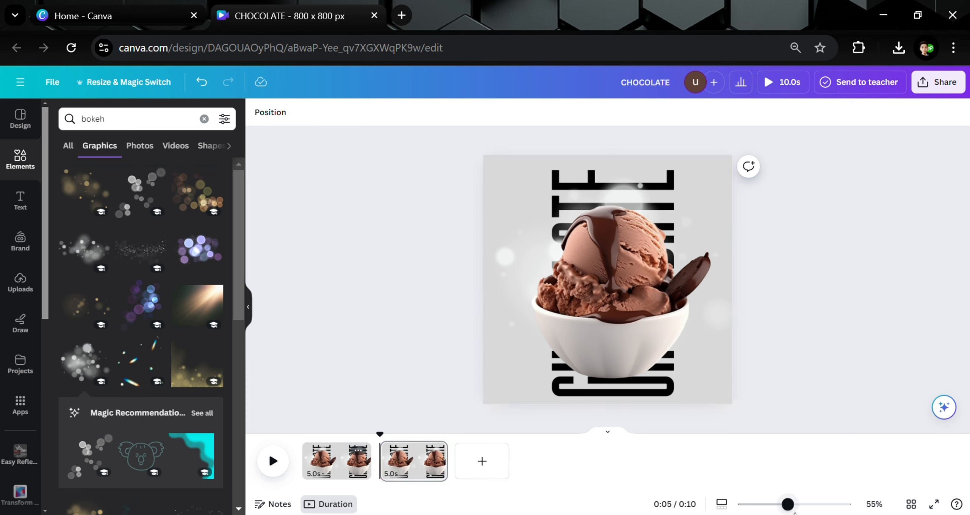
# Move the vertical flavour-title image down on the second page so STRAWBERRY replaces CHOCOLATE behind the ice cream.
pyautogui.moveTo(787, 504); pyautogui.dragTo(754, 504)
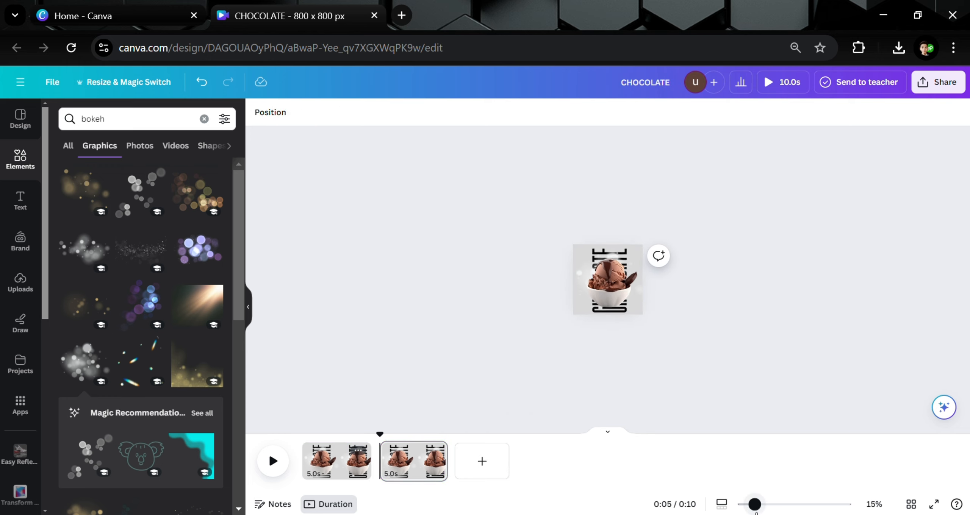
pyautogui.click(607, 272)
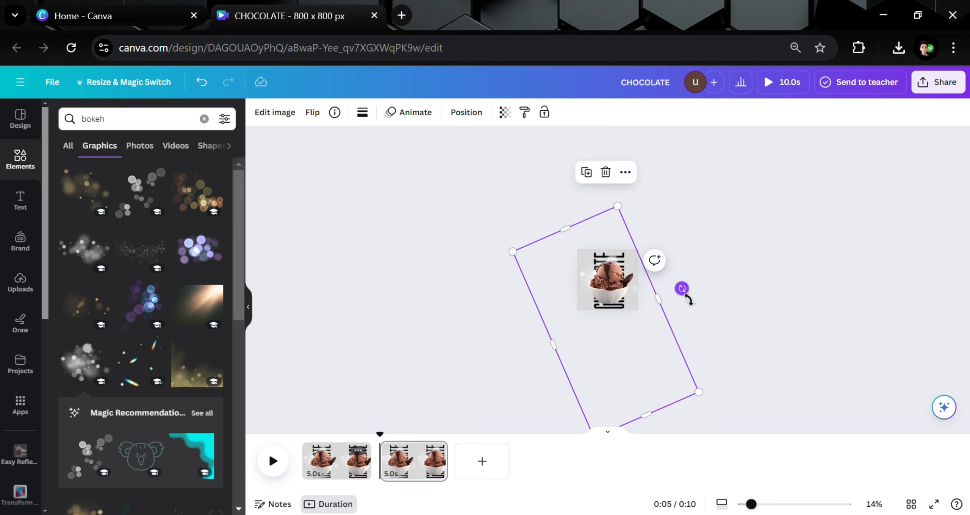
pyautogui.click(598, 284)
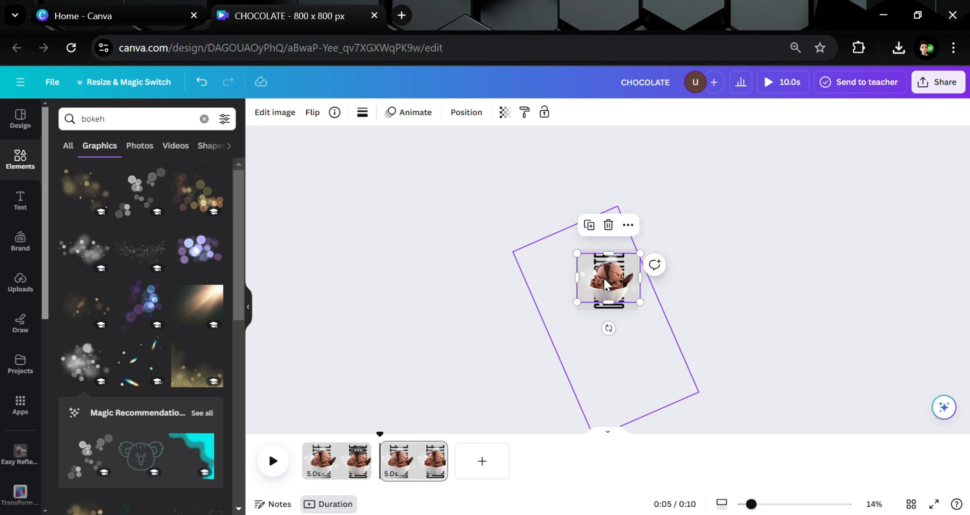
pyautogui.click(603, 275)
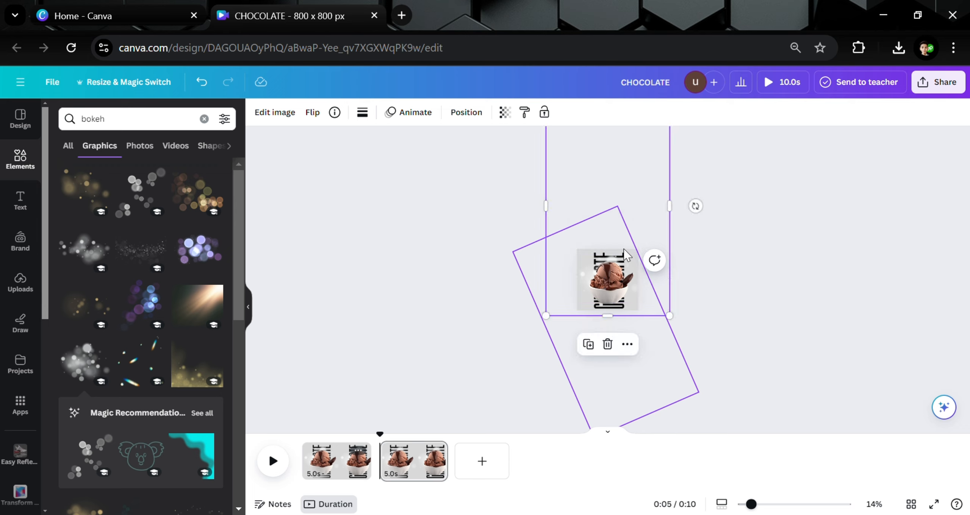
pyautogui.moveTo(624, 250); pyautogui.dragTo(628, 324)
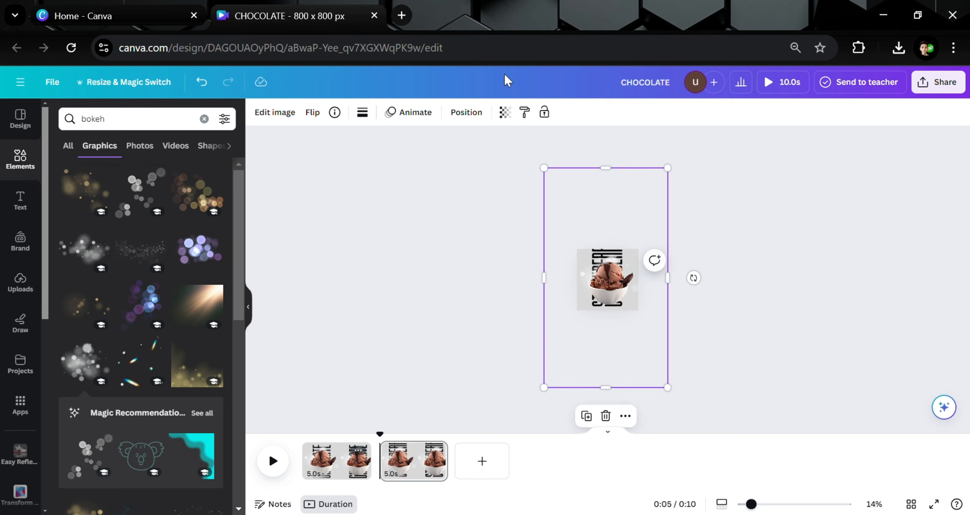
# Shrink the flavour-title image until the whole STRAWBERRY title fits the page height, and center it on the page.
pyautogui.moveTo(549, 174); pyautogui.dragTo(563, 200)
pyautogui.moveTo(608, 231); pyautogui.dragTo(598, 225)
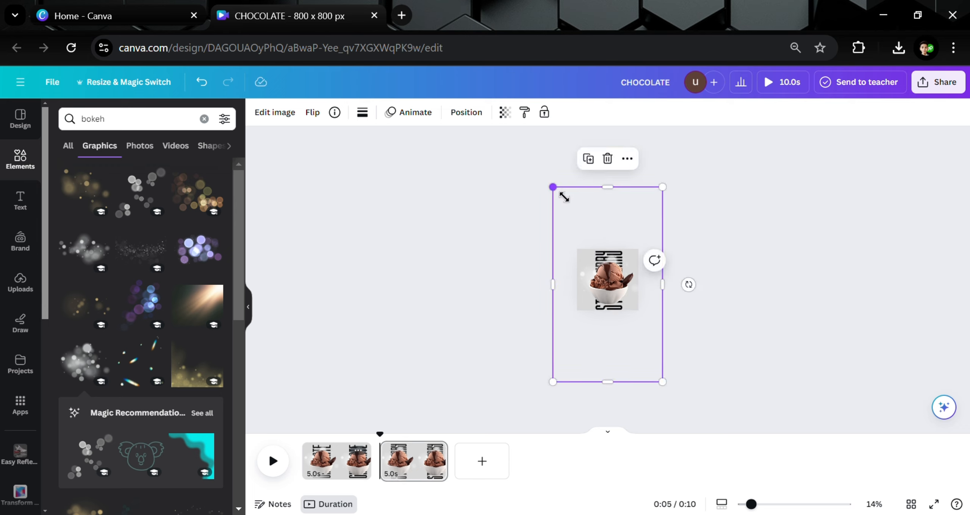
pyautogui.moveTo(564, 197); pyautogui.dragTo(570, 210)
pyautogui.moveTo(609, 240); pyautogui.dragTo(606, 232)
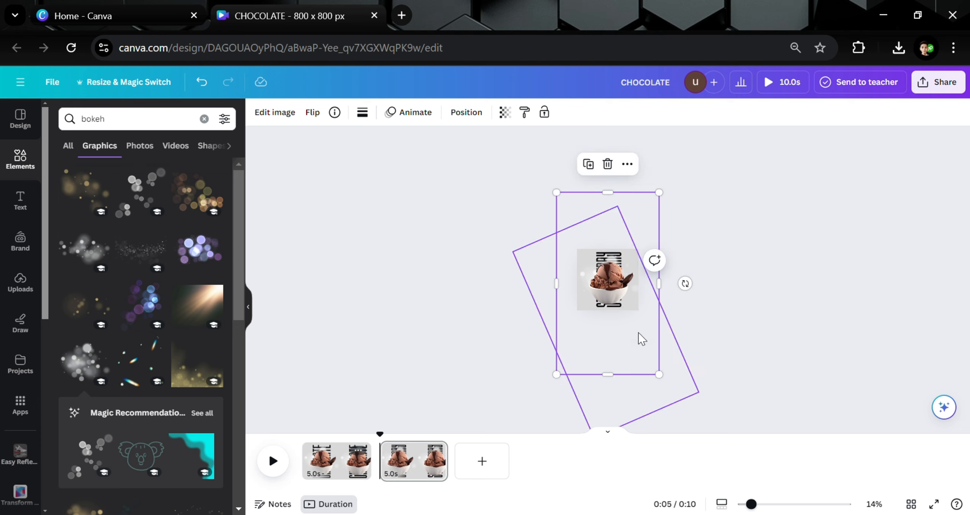
# Rotate the three-ice-cream image upright and move it so the strawberry sundae sits on the page in place of the chocolate one.
pyautogui.moveTo(751, 504); pyautogui.dragTo(780, 504)
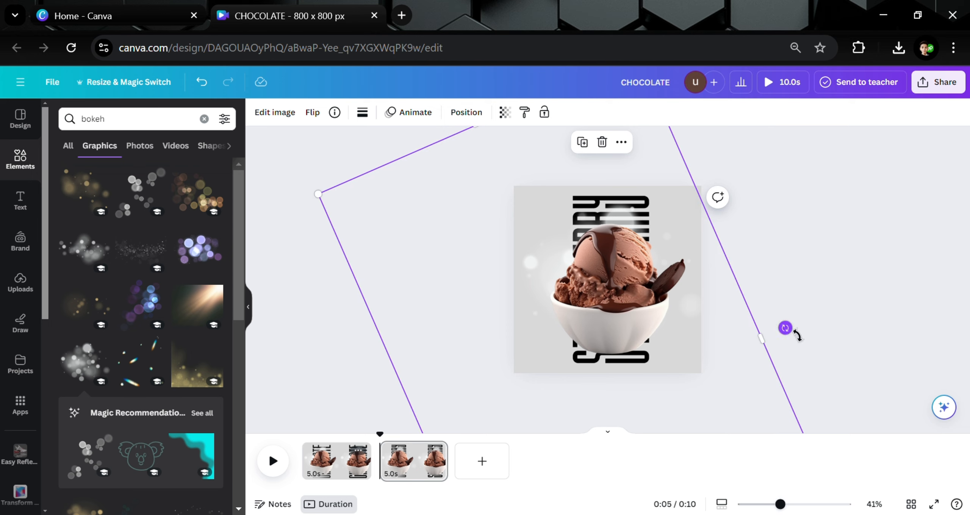
pyautogui.moveTo(797, 335); pyautogui.dragTo(602, 485)
pyautogui.moveTo(635, 341); pyautogui.dragTo(640, 313)
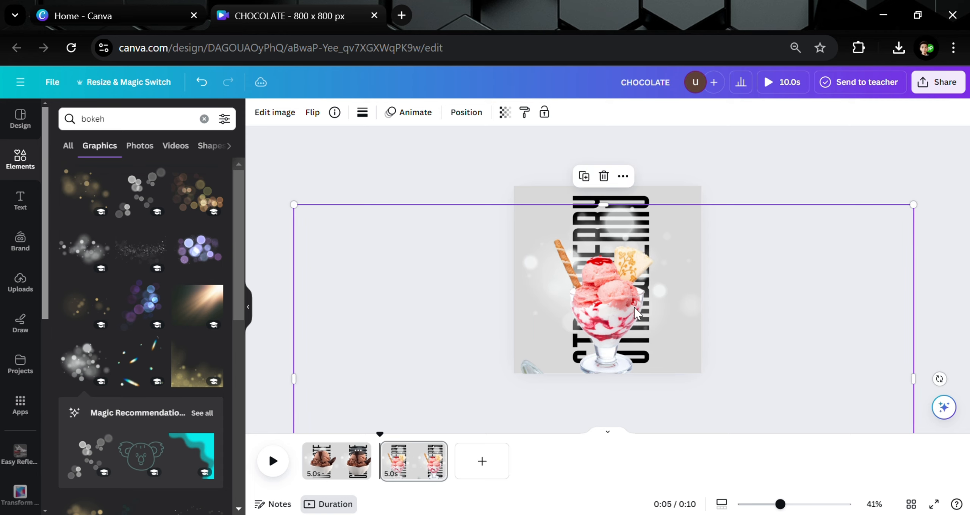
# Enlarge the ice cream image from its corners and reposition it so the strawberry sundae is centered over the title.
pyautogui.moveTo(916, 207); pyautogui.dragTo(968, 156)
pyautogui.moveTo(786, 310); pyautogui.dragTo(746, 340)
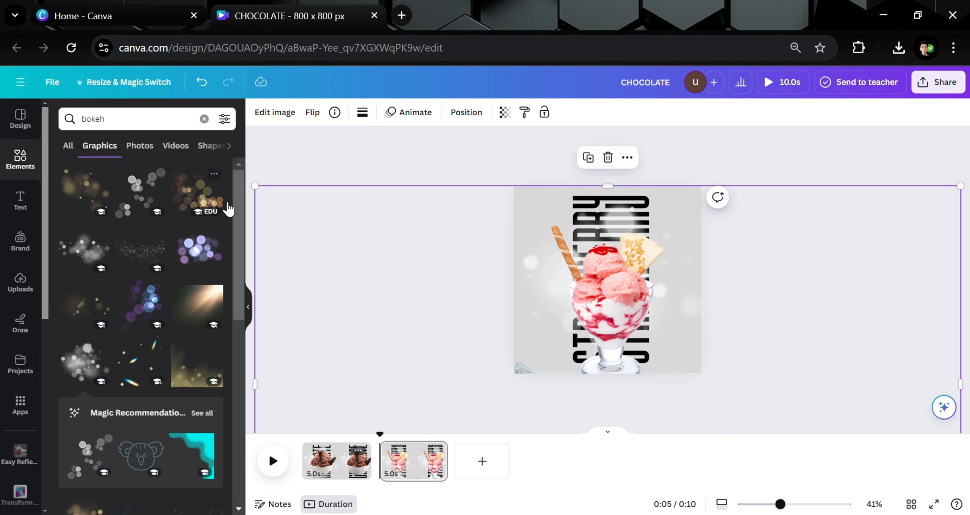
pyautogui.moveTo(262, 194); pyautogui.dragTo(215, 166)
pyautogui.moveTo(512, 281); pyautogui.dragTo(535, 289)
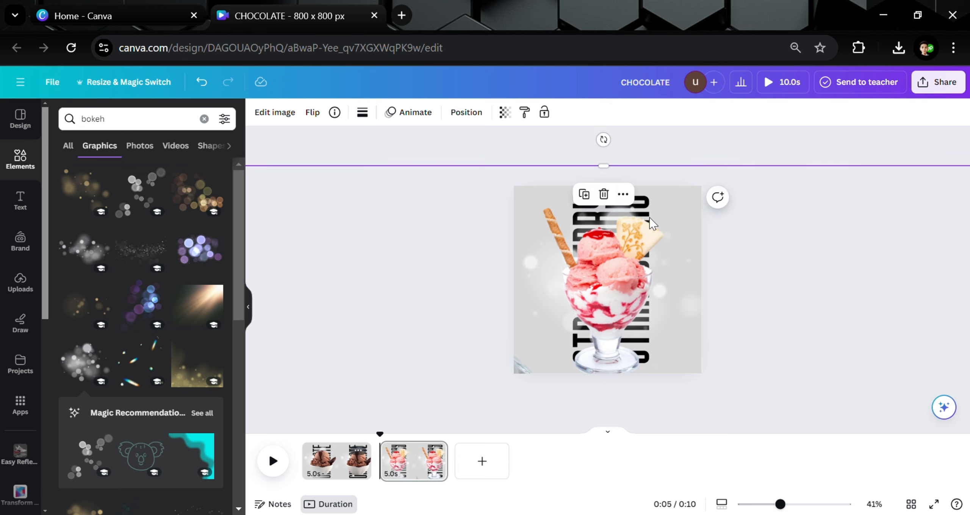
# Set the second page's background to the pink default solid color.
pyautogui.click(468, 114)
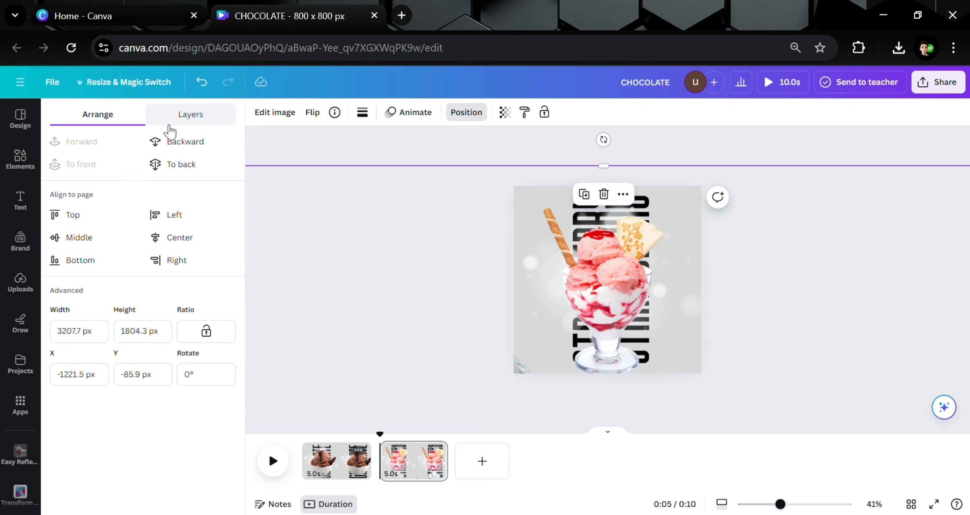
pyautogui.click(197, 120)
pyautogui.click(155, 294)
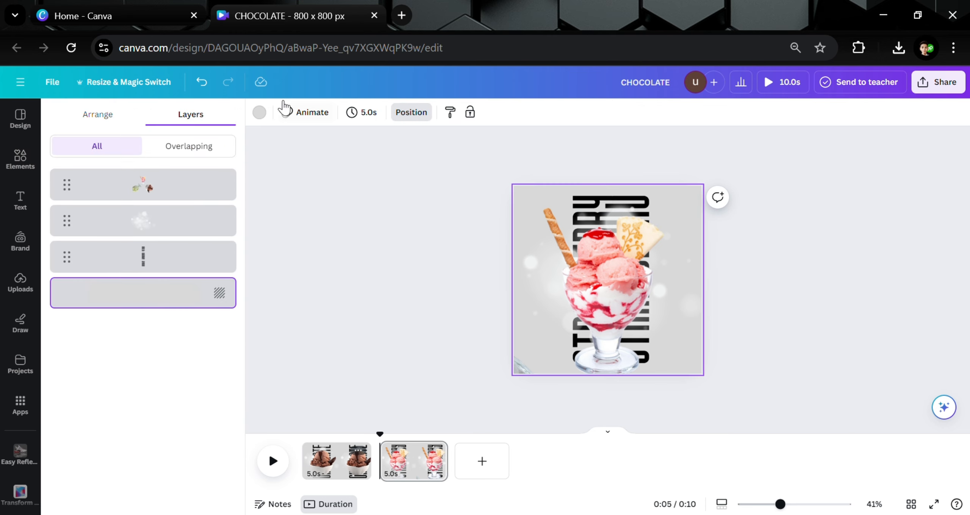
pyautogui.click(259, 113)
pyautogui.scroll(-3, 154, 290)
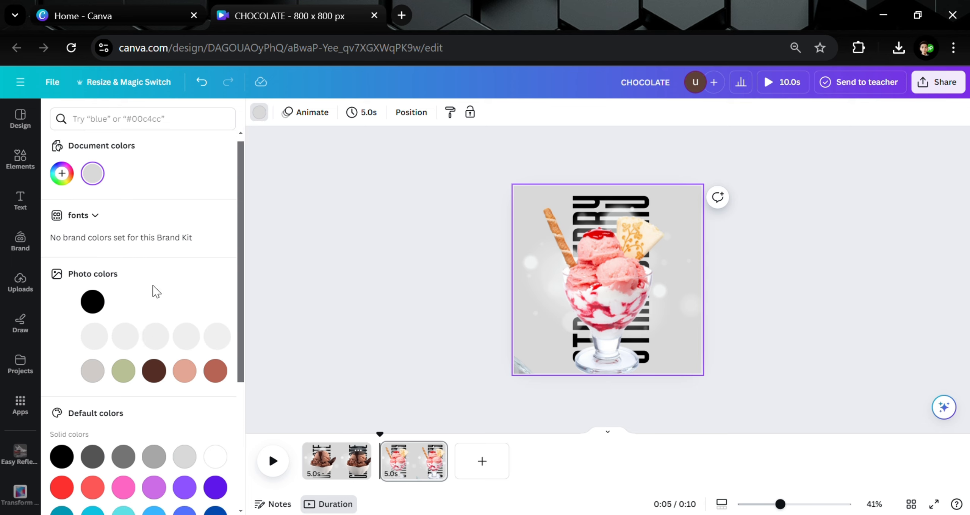
pyautogui.click(163, 382)
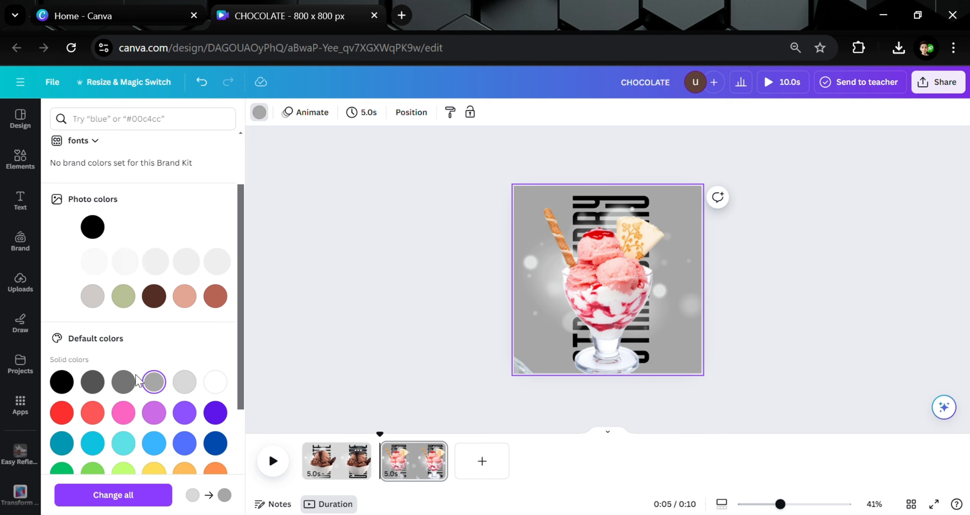
pyautogui.click(123, 382)
pyautogui.click(99, 382)
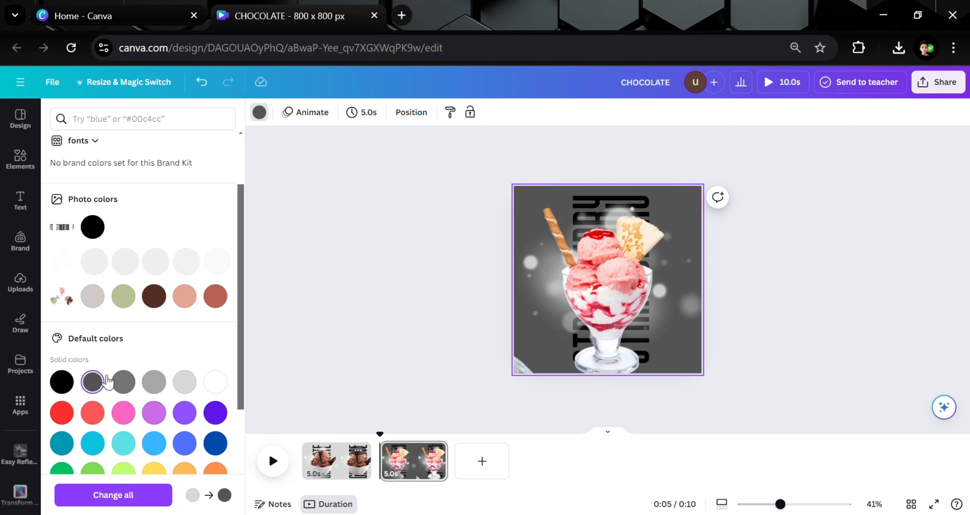
pyautogui.scroll(-1, 125, 392)
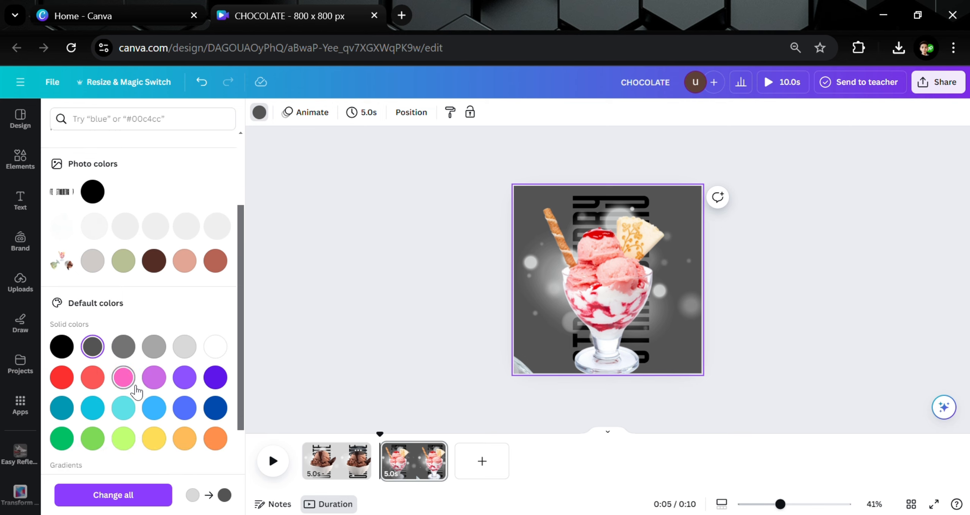
pyautogui.click(132, 384)
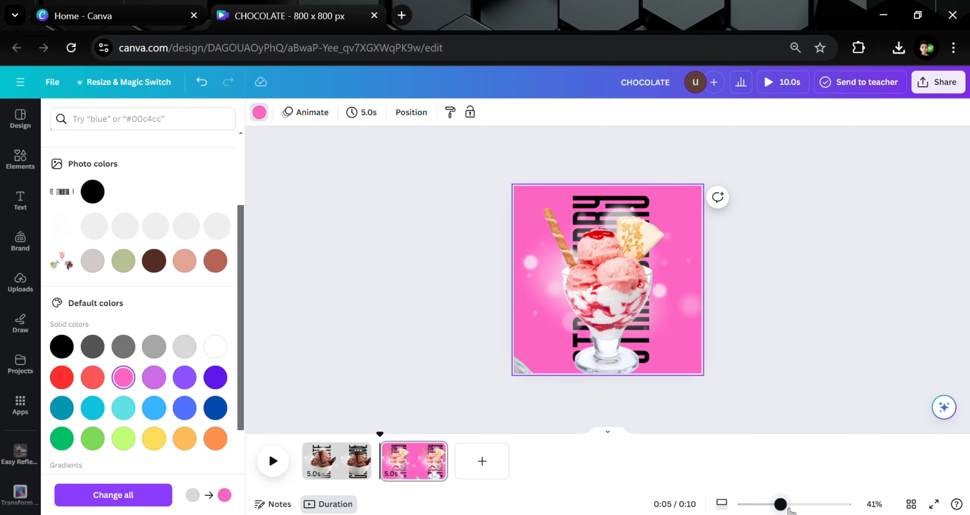
# Enlarge the strawberry ice cream image further and recenter it so the sundae nearly fills the page height.
pyautogui.moveTo(781, 504)
pyautogui.mouseDown()
pyautogui.moveTo(795, 504)
pyautogui.moveTo(784, 505)
pyautogui.mouseUp()
pyautogui.click(616, 356)
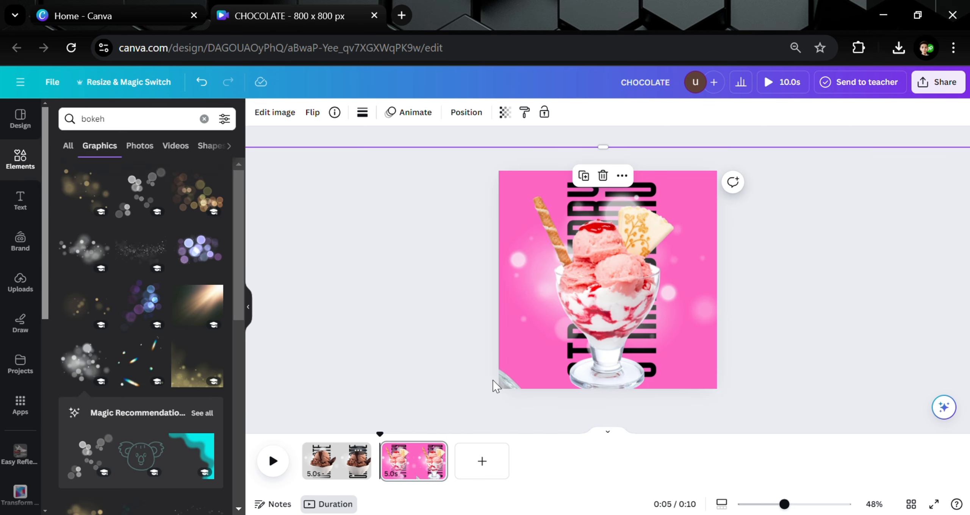
pyautogui.moveTo(794, 508); pyautogui.dragTo(766, 508)
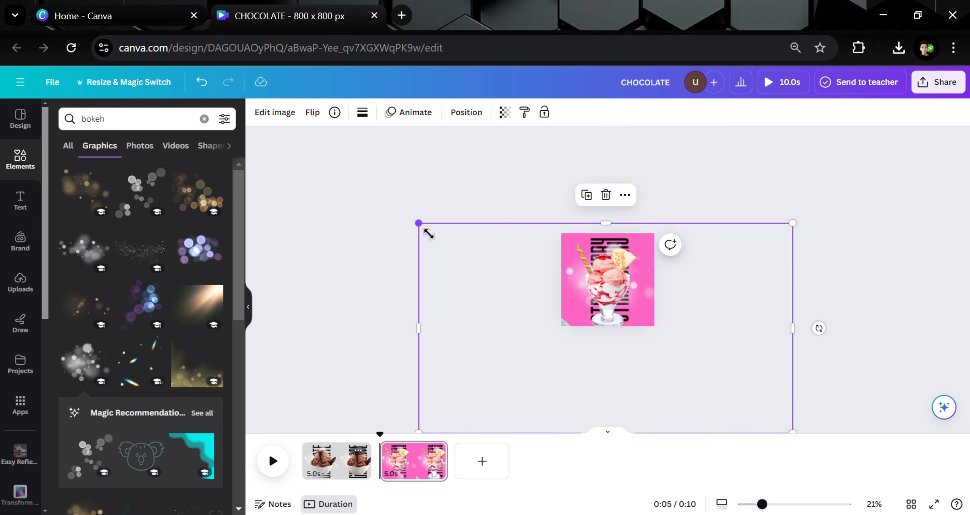
pyautogui.moveTo(428, 234); pyautogui.dragTo(398, 213)
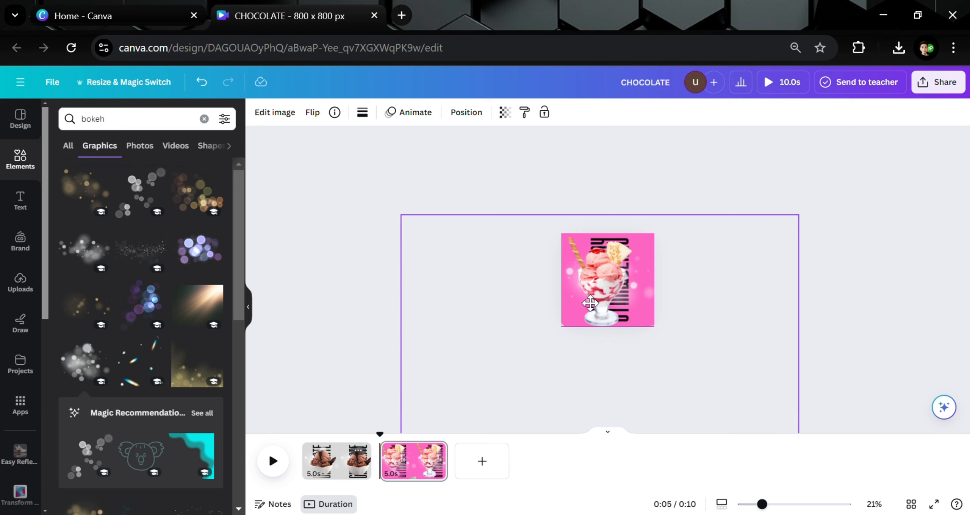
pyautogui.moveTo(590, 303); pyautogui.dragTo(598, 306)
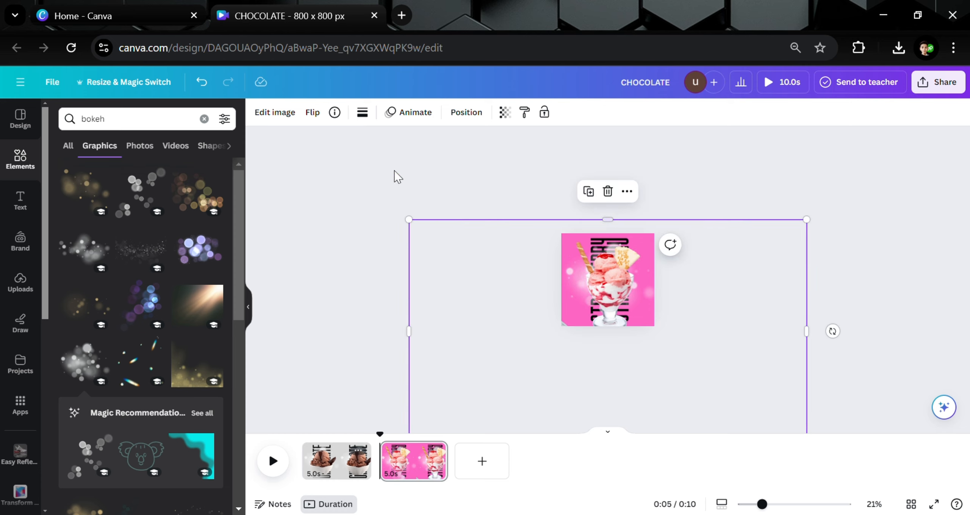
pyautogui.moveTo(417, 230); pyautogui.dragTo(398, 213)
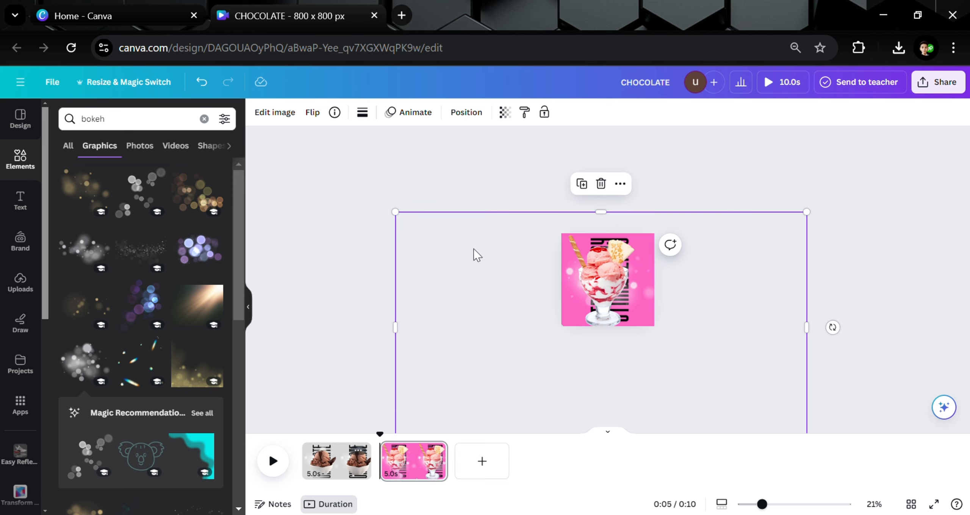
pyautogui.moveTo(474, 254); pyautogui.dragTo(488, 261)
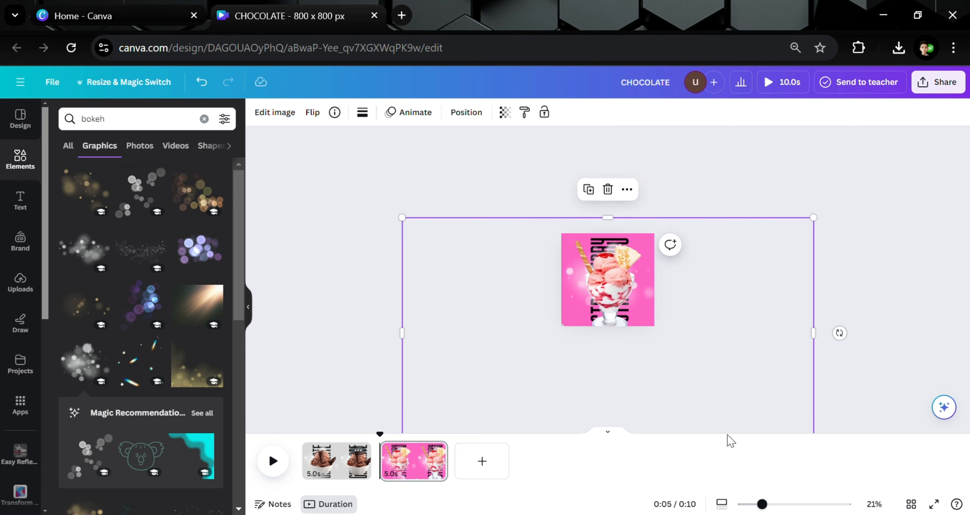
# Rotate the bokeh graphic counterclockwise to a diagonal angle behind the strawberry sundae.
pyautogui.moveTo(761, 505); pyautogui.dragTo(784, 504)
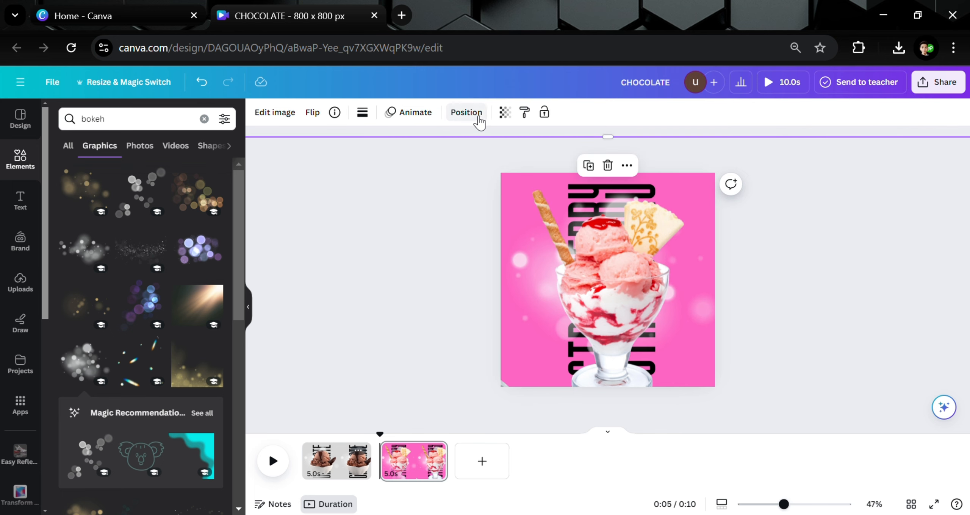
pyautogui.click(467, 112)
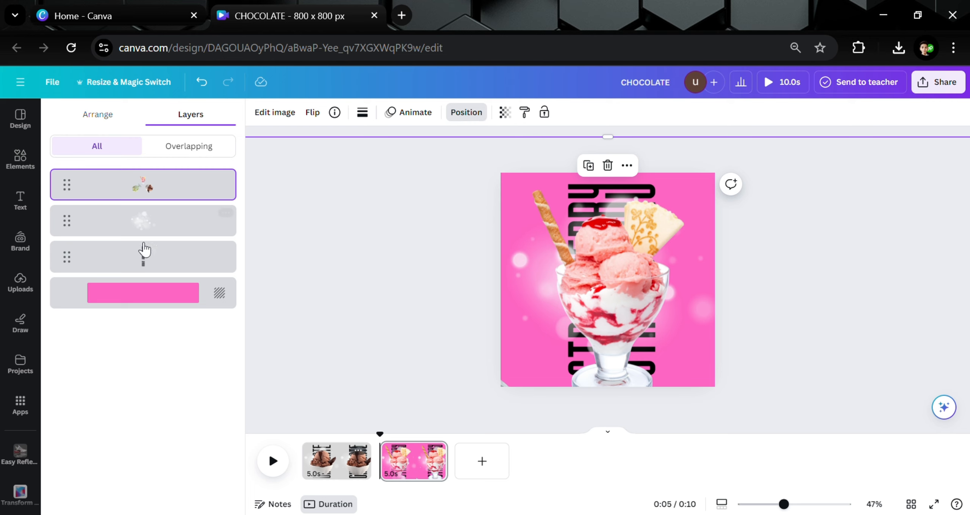
pyautogui.click(135, 220)
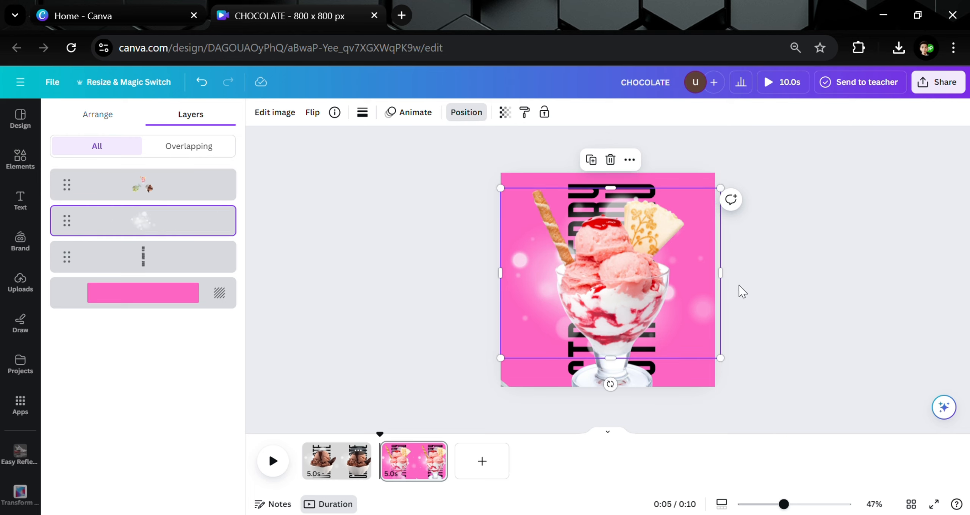
pyautogui.moveTo(614, 395); pyautogui.dragTo(711, 347)
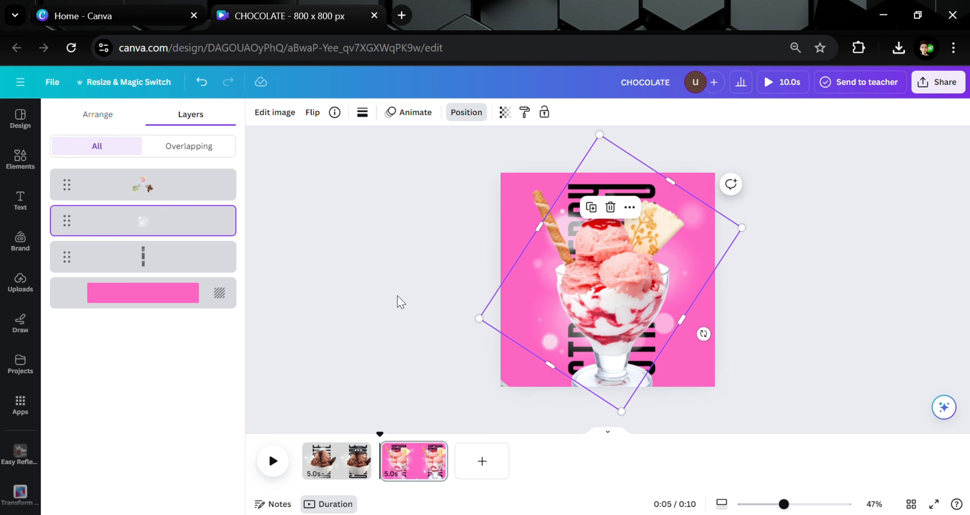
# Duplicate the strawberry page to make a third page.
pyautogui.click(435, 450)
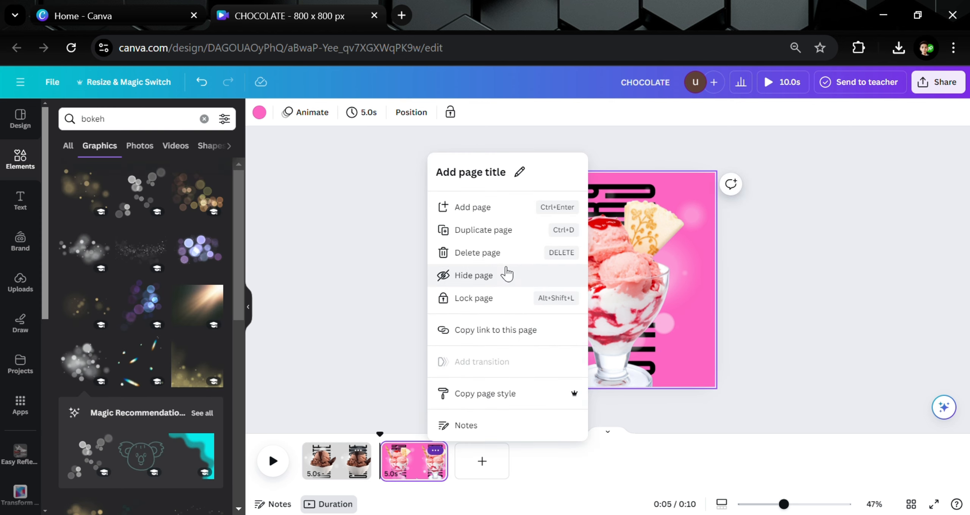
pyautogui.click(492, 236)
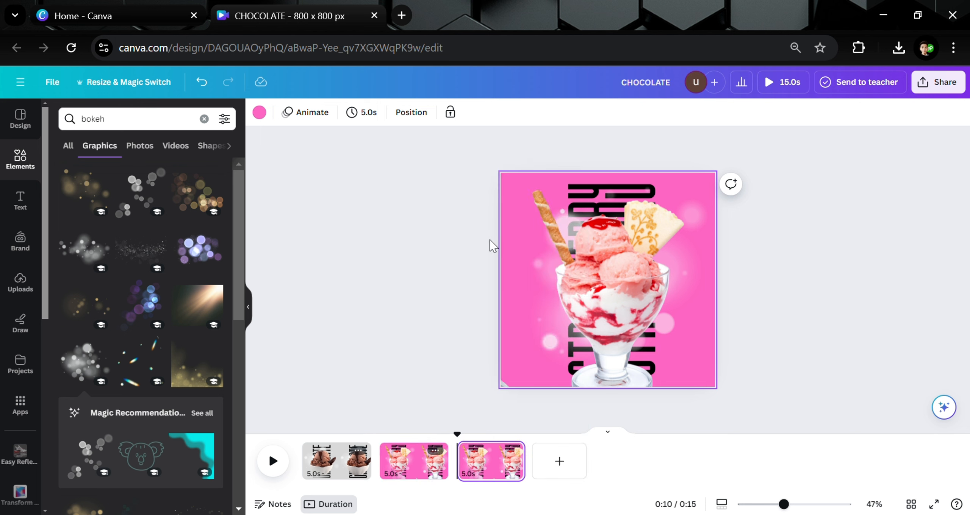
# Shift the vertical title graphic down on the third page so the PISTACHIO title shows instead of STRAWBERRY.
pyautogui.click(631, 294)
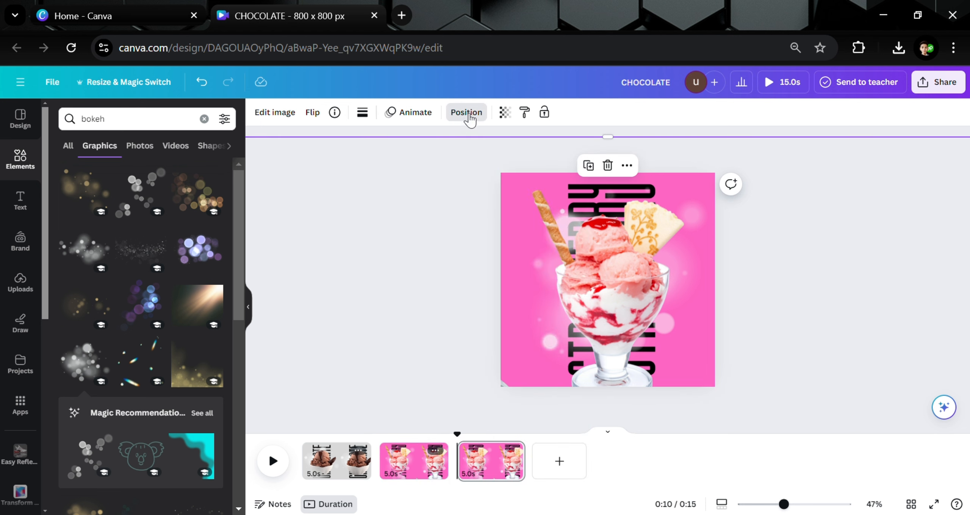
pyautogui.click(465, 113)
pyautogui.click(169, 266)
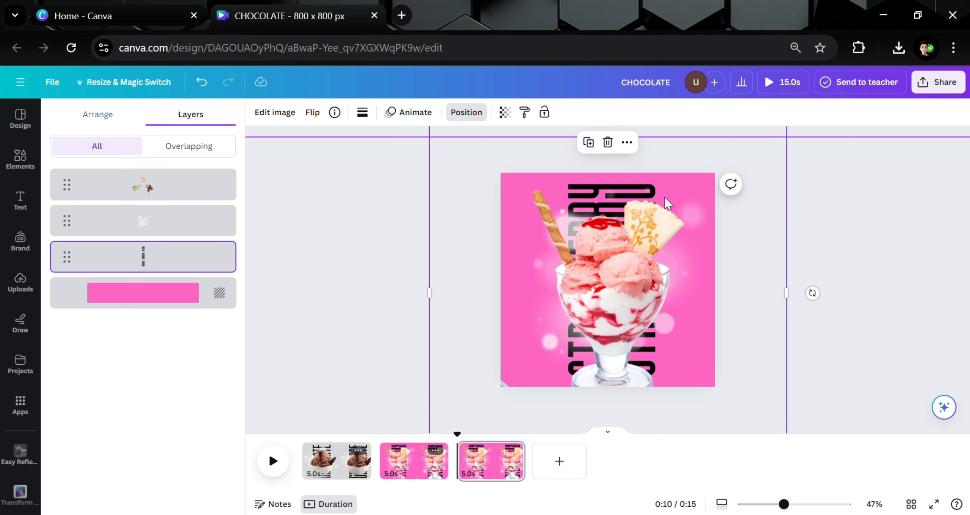
pyautogui.moveTo(657, 198); pyautogui.dragTo(662, 425)
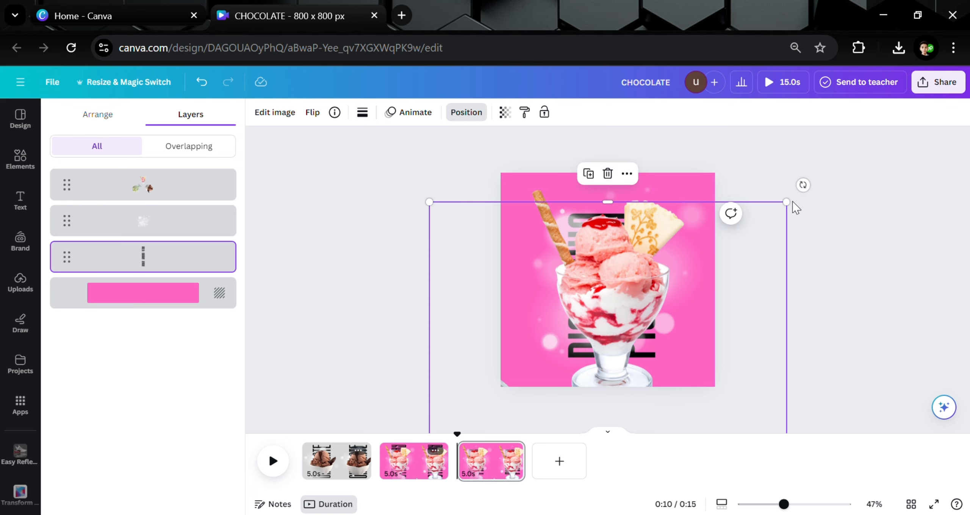
# Enlarge the PISTACHIO title graphic to nearly fill the third page's height and recenter it behind the ice cream.
pyautogui.moveTo(788, 204); pyautogui.dragTo(898, 138)
pyautogui.moveTo(776, 226); pyautogui.dragTo(752, 295)
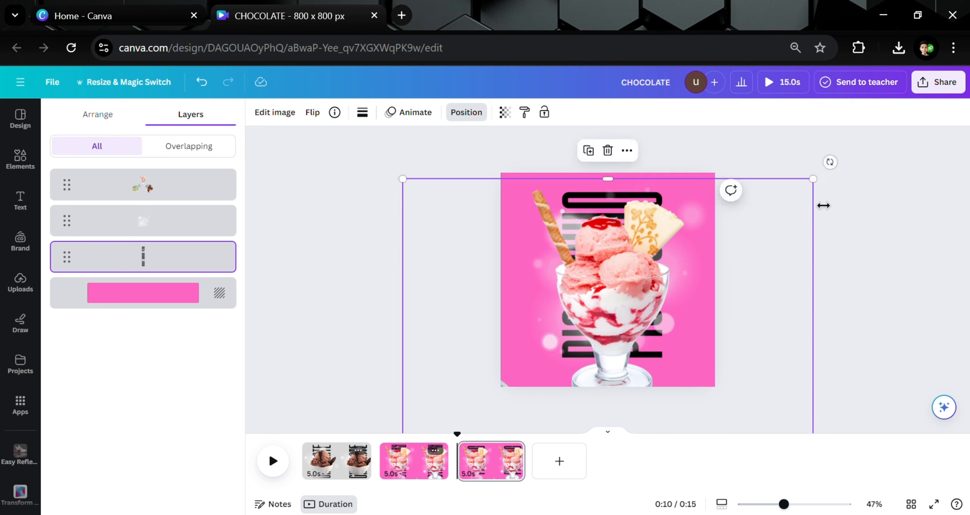
pyautogui.moveTo(813, 179); pyautogui.dragTo(875, 146)
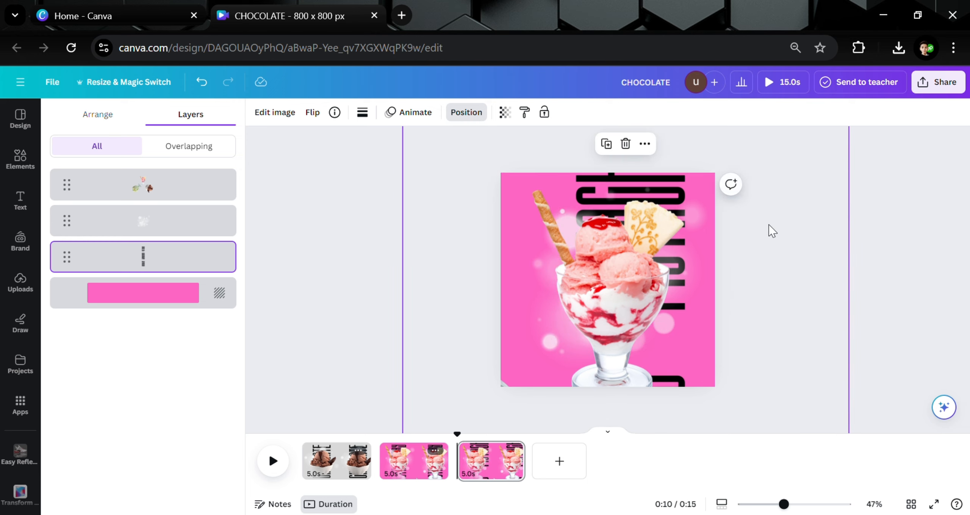
pyautogui.moveTo(769, 230); pyautogui.dragTo(737, 295)
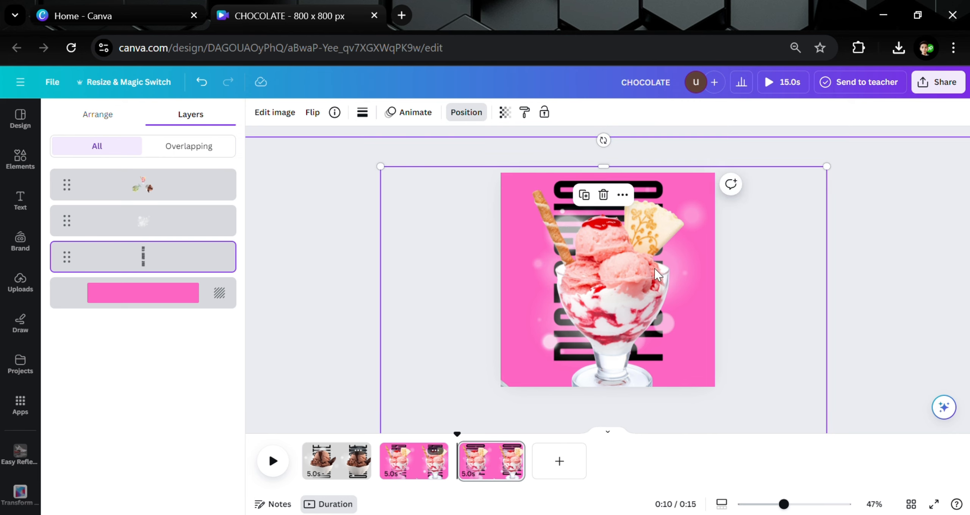
# Rotate the ice cream image on the third page clockwise until the pistachio ice cream replaces the strawberry one, and center it.
pyautogui.click(655, 274)
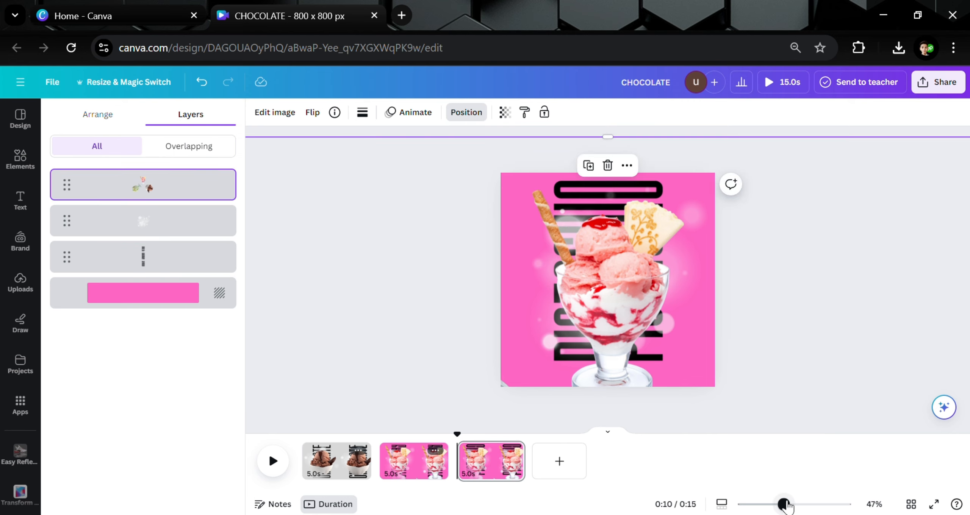
pyautogui.moveTo(784, 504); pyautogui.dragTo(732, 504)
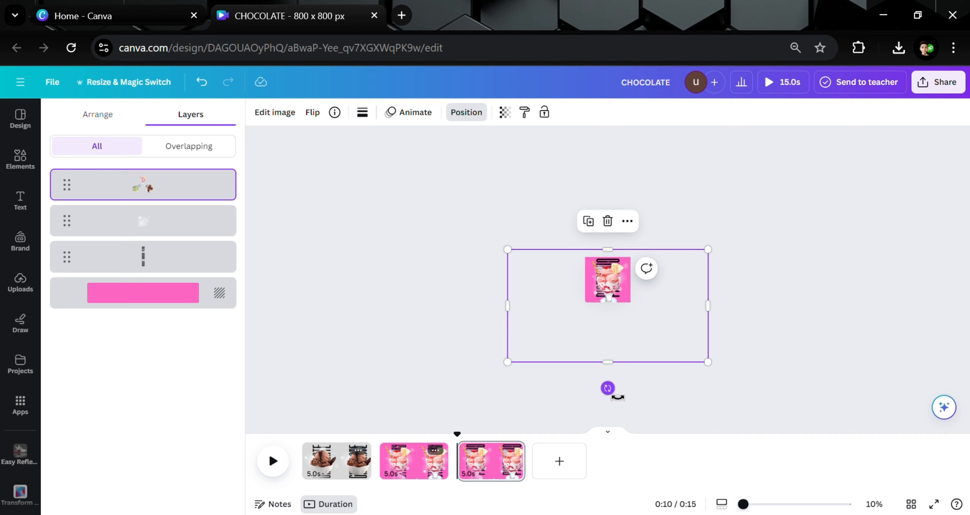
pyautogui.moveTo(608, 389); pyautogui.dragTo(521, 246)
pyautogui.moveTo(608, 284); pyautogui.dragTo(610, 303)
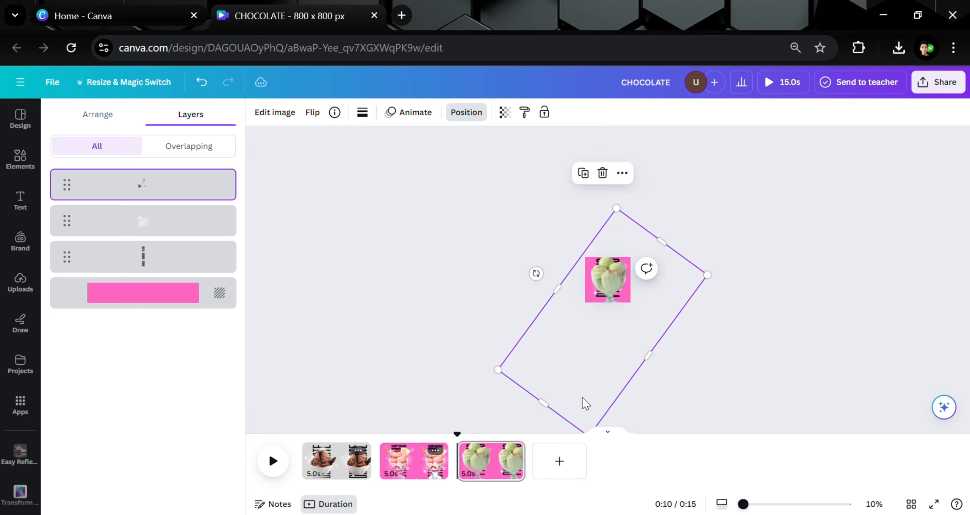
# Shrink the ice cream image so the whole pistachio glass fits within the third page and recenter it over the title.
pyautogui.moveTo(625, 216); pyautogui.dragTo(621, 253)
pyautogui.moveTo(619, 308); pyautogui.dragTo(617, 271)
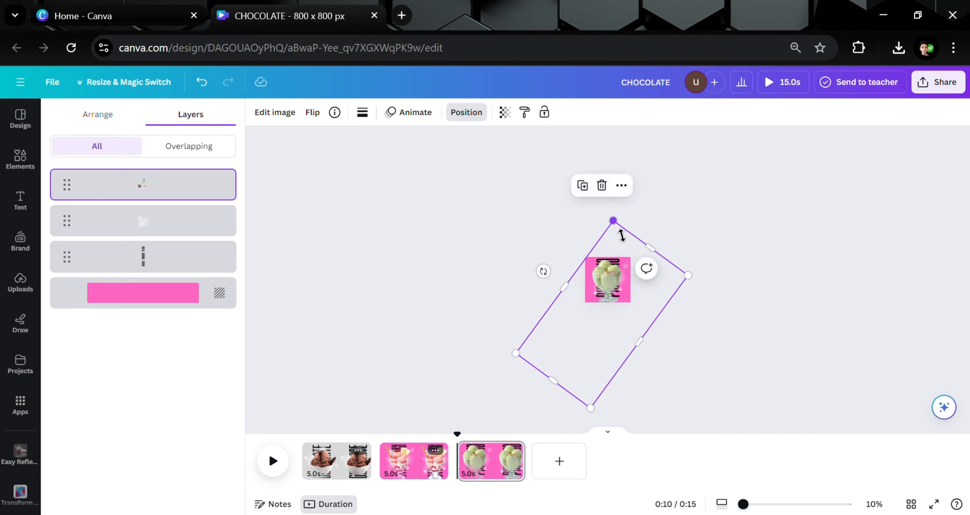
pyautogui.moveTo(614, 222); pyautogui.dragTo(621, 236)
pyautogui.moveTo(618, 277); pyautogui.dragTo(620, 265)
pyautogui.moveTo(744, 506); pyautogui.dragTo(785, 508)
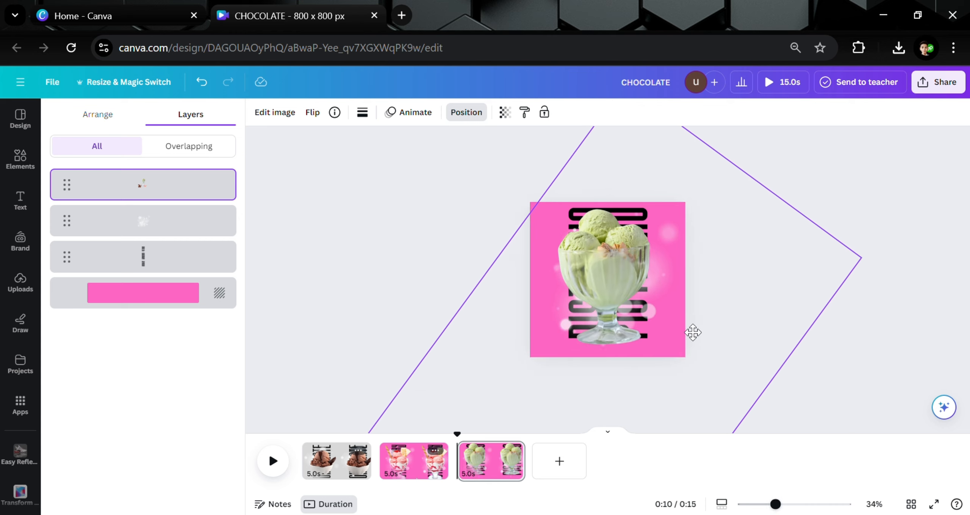
pyautogui.moveTo(776, 507); pyautogui.dragTo(787, 510)
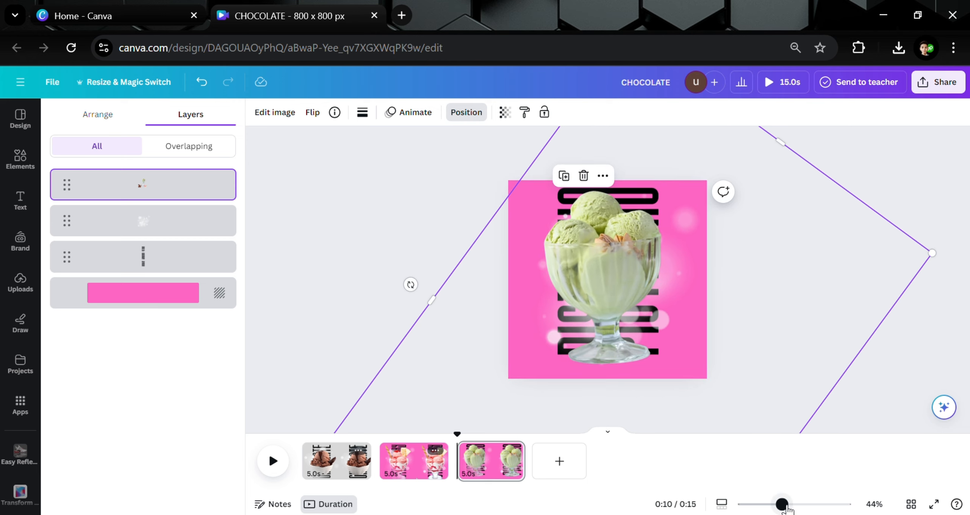
# Rotate the bokeh graphic on the third page clockwise to a new diagonal angle behind the pistachio ice cream.
pyautogui.click(468, 113)
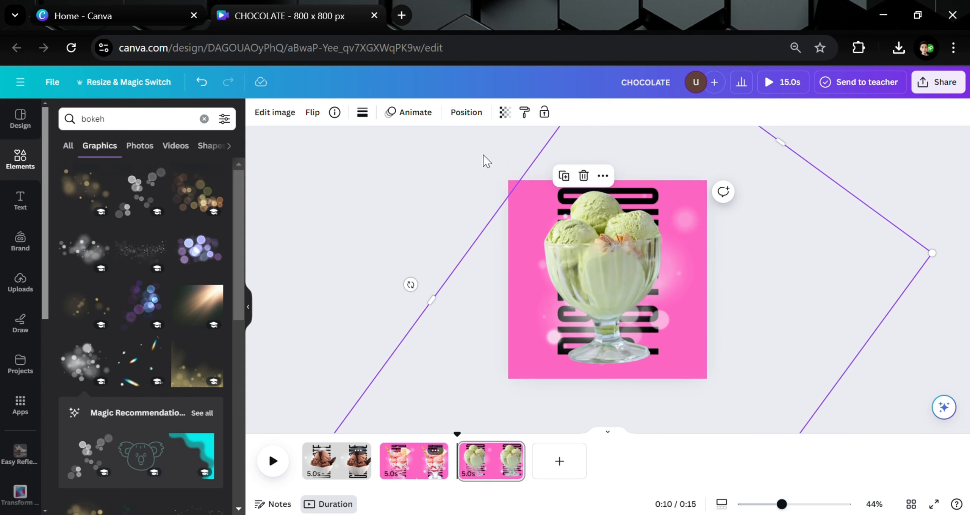
pyautogui.click(477, 122)
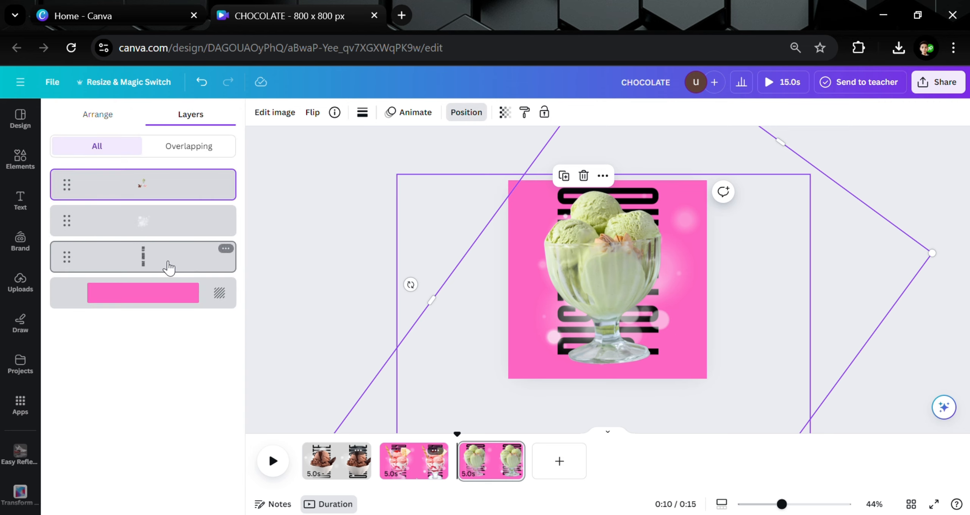
pyautogui.click(169, 229)
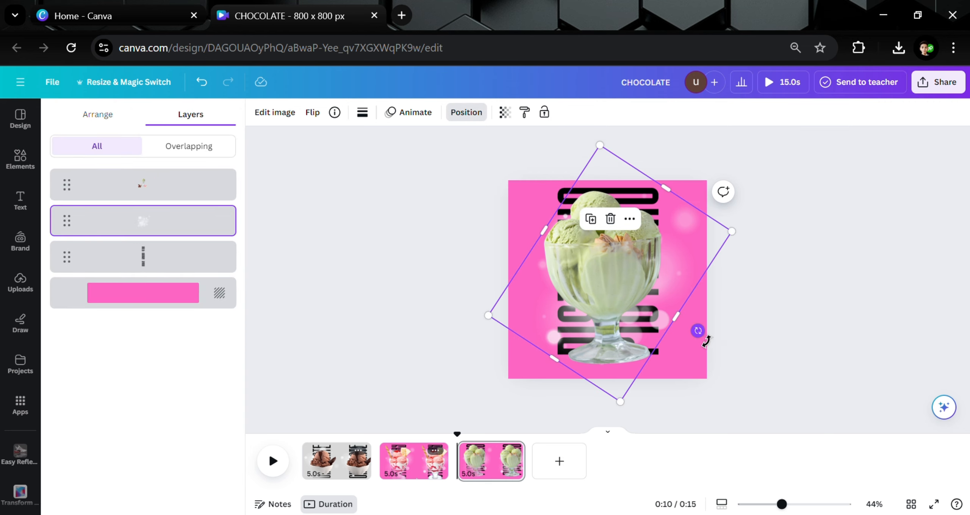
pyautogui.moveTo(705, 339); pyautogui.dragTo(478, 333)
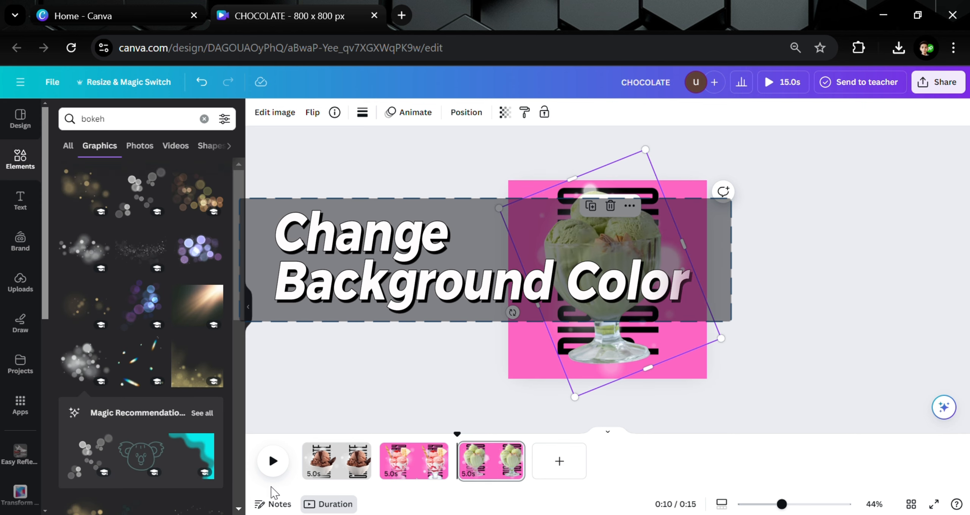
# Set the chocolate page's duration to 2 seconds and apply that timing to all three pages.
pyautogui.click(318, 478)
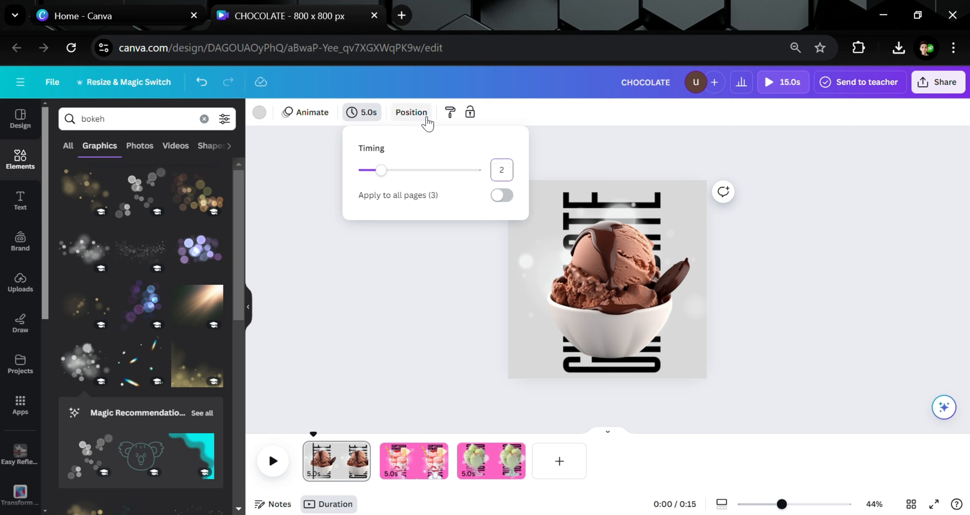
pyautogui.click(500, 204)
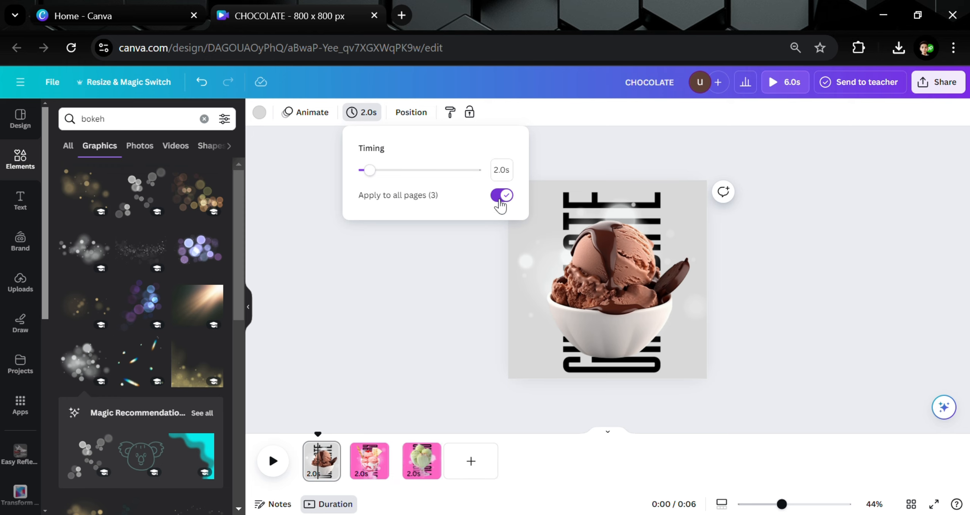
pyautogui.click(306, 325)
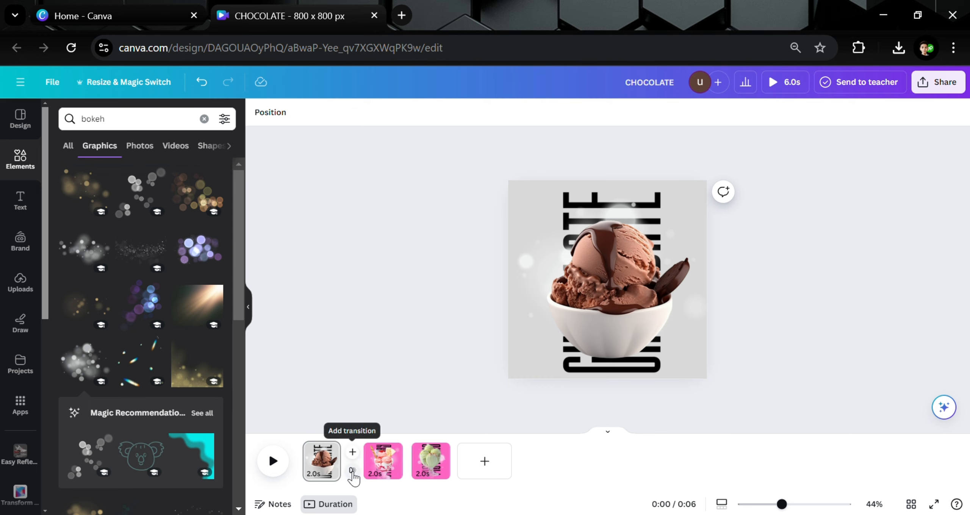
# Add a Match & Move transition lasting 1 second after the chocolate page and apply it between all pages.
pyautogui.click(355, 474)
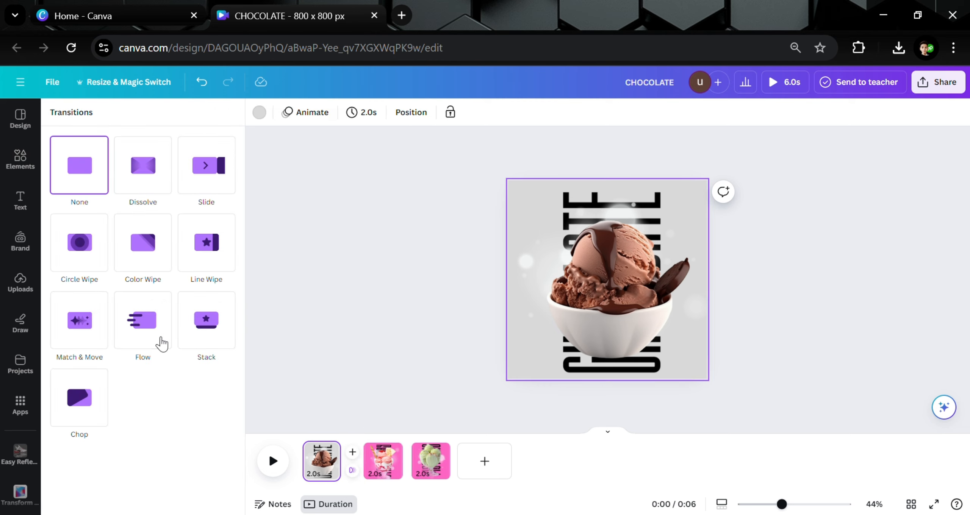
pyautogui.click(90, 332)
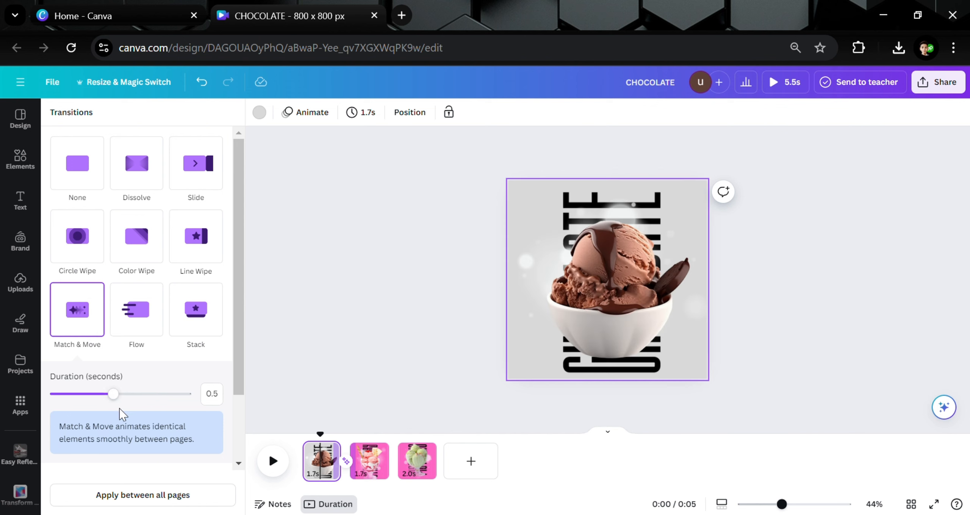
pyautogui.moveTo(120, 397); pyautogui.dragTo(229, 406)
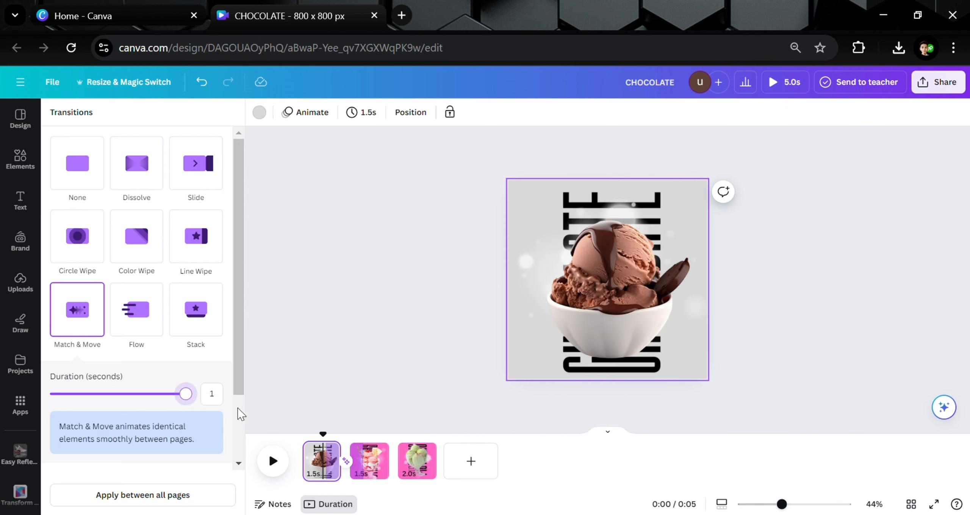
pyautogui.click(159, 496)
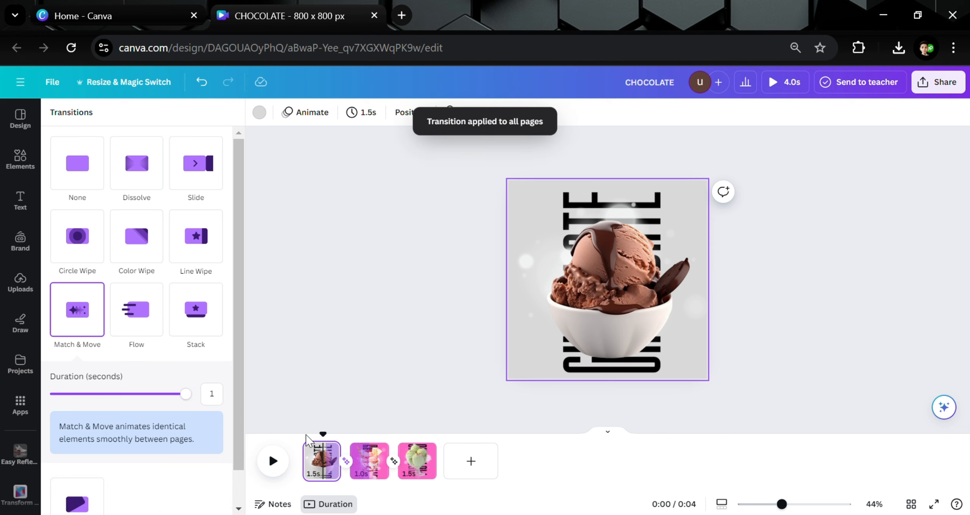
# Set the timing of all pages to 2 seconds again and play the video from the chocolate page.
pyautogui.click(319, 481)
pyautogui.write('2')
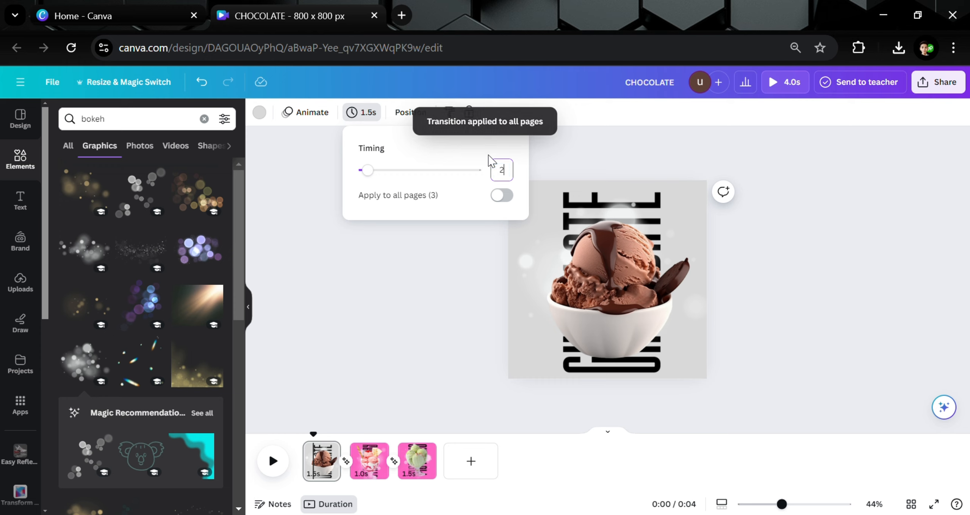
pyautogui.click(502, 195)
pyautogui.click(308, 329)
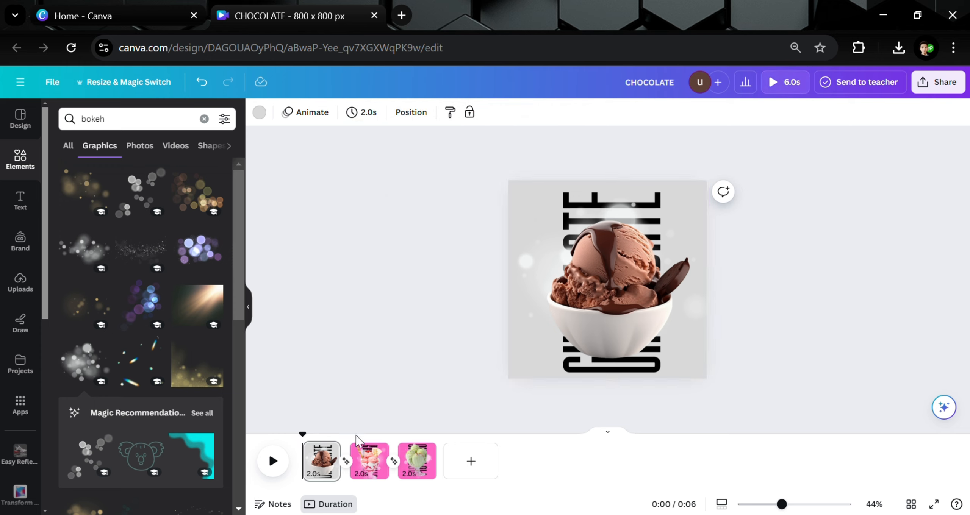
pyautogui.moveTo(789, 505); pyautogui.dragTo(793, 505)
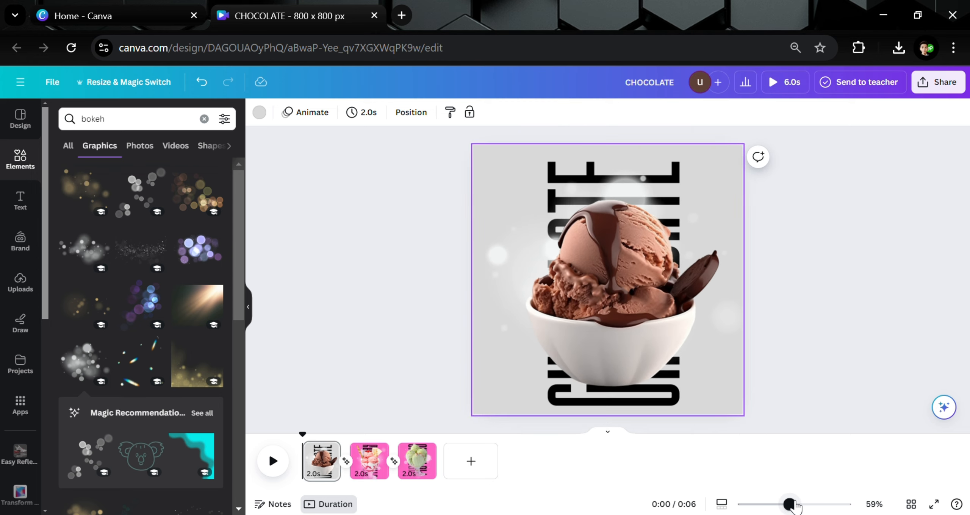
pyautogui.click(272, 461)
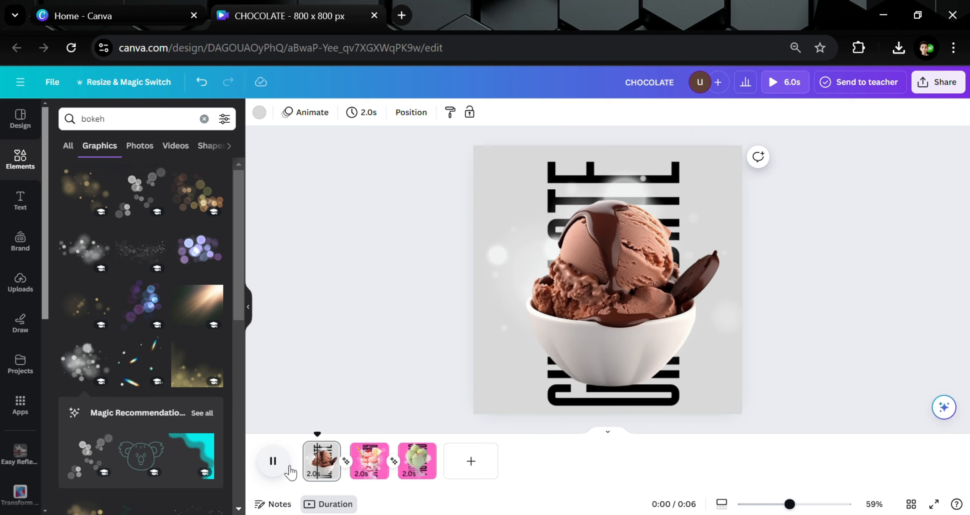